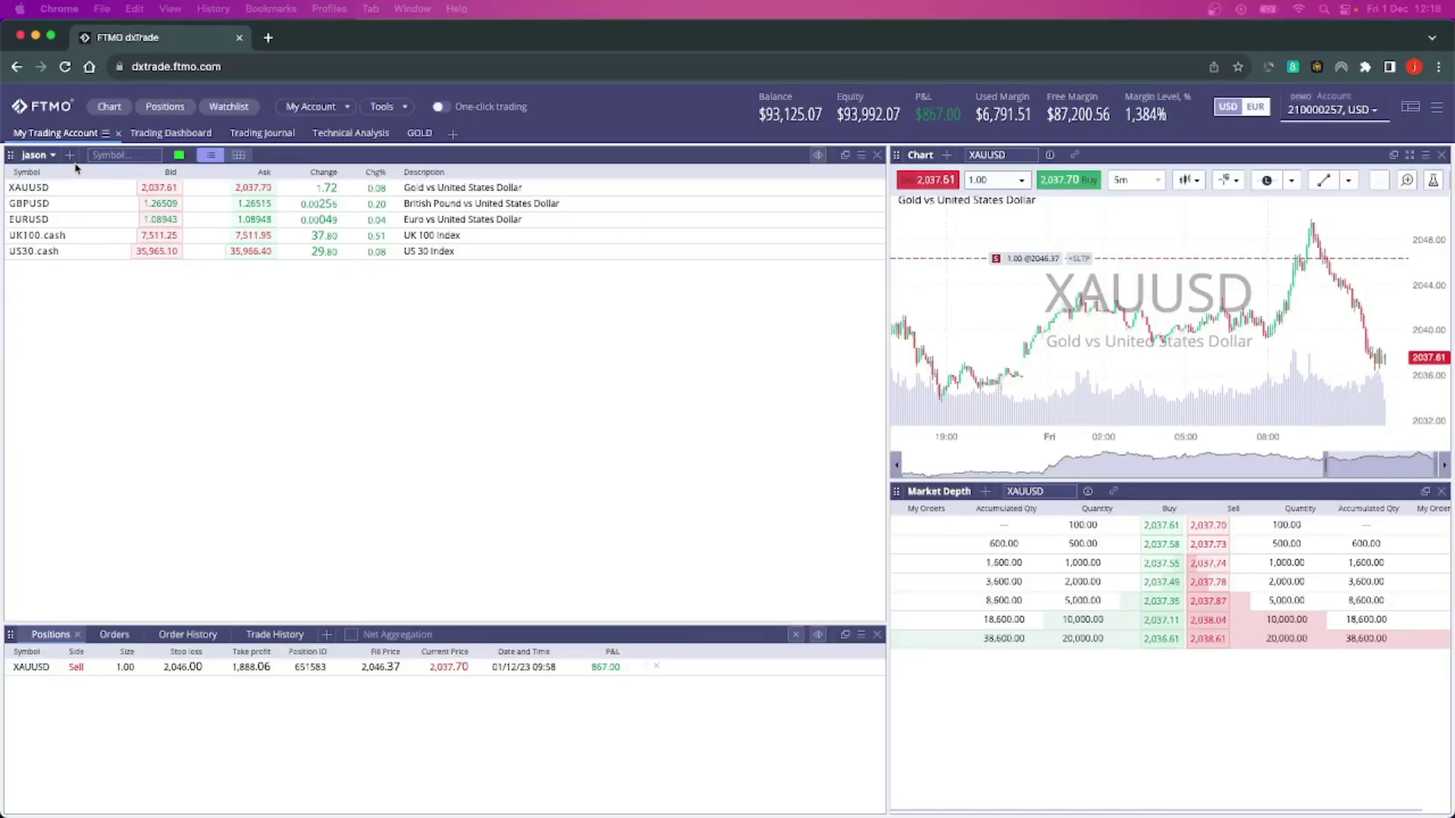
Open the options menu of the jason watchlist in the watchlist panel header.
click(54, 155)
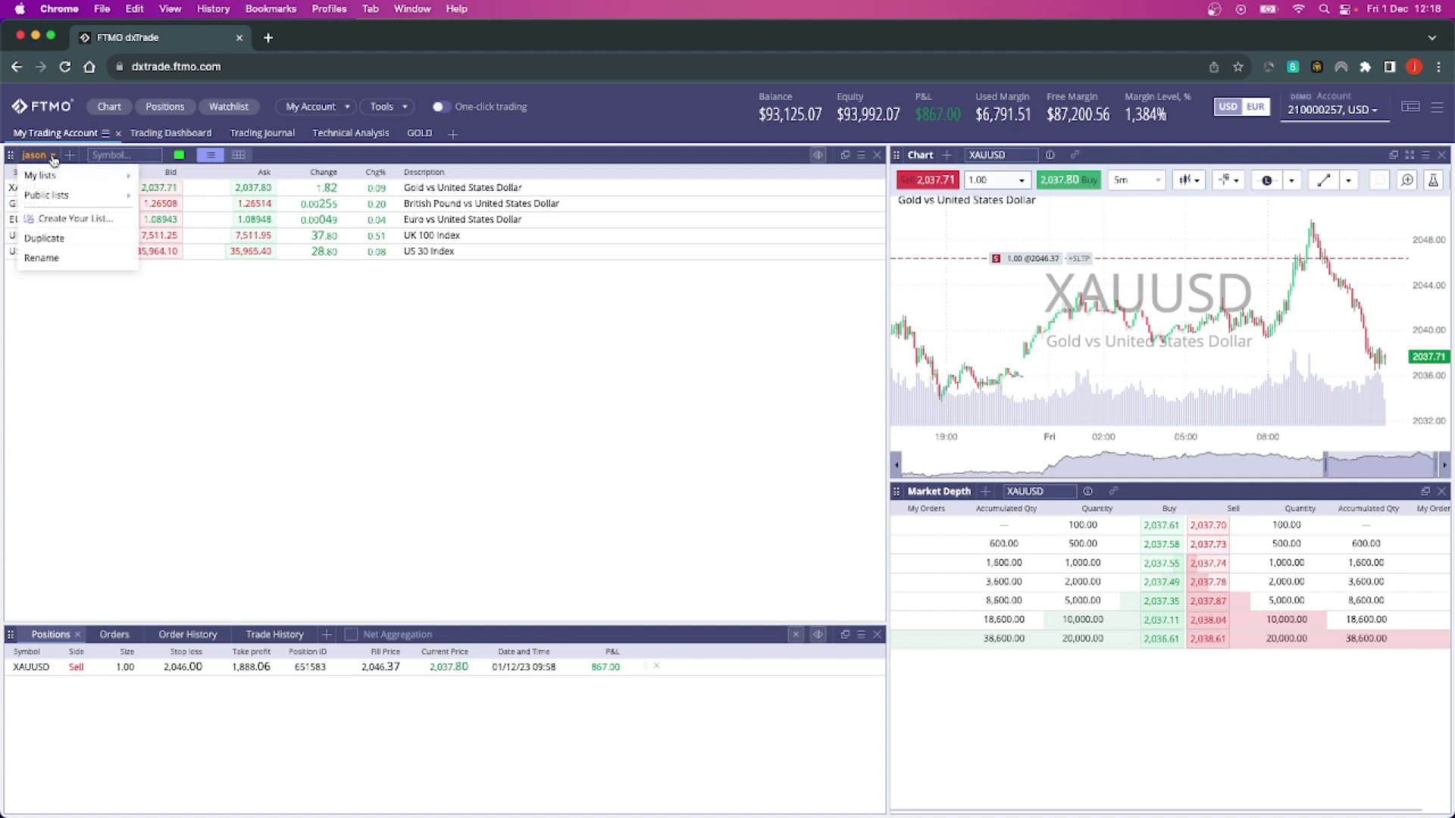
Start a new list with Create Your List... and save it as Watchlist 1.
mouse_move(53, 175)
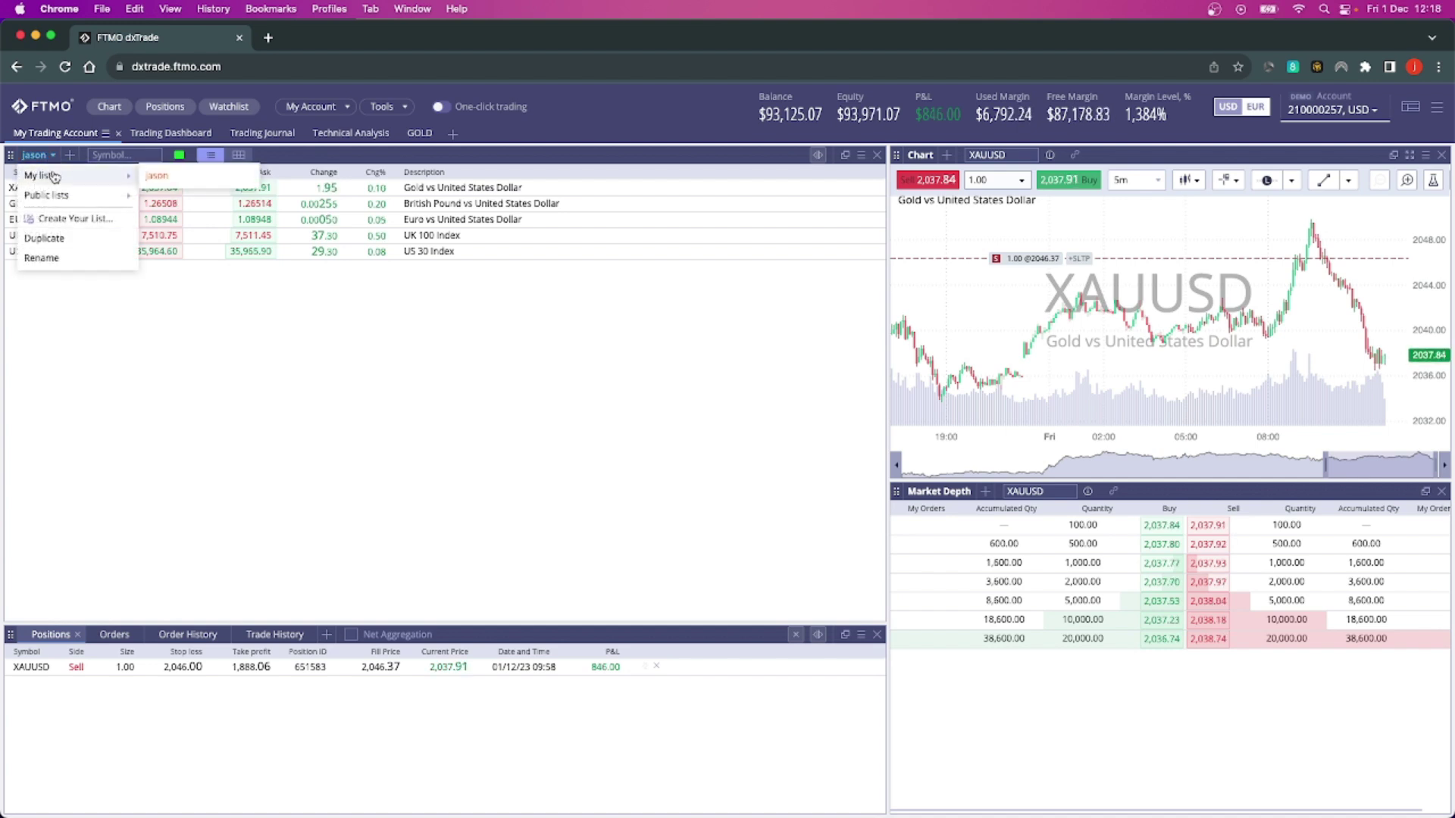
click(72, 218)
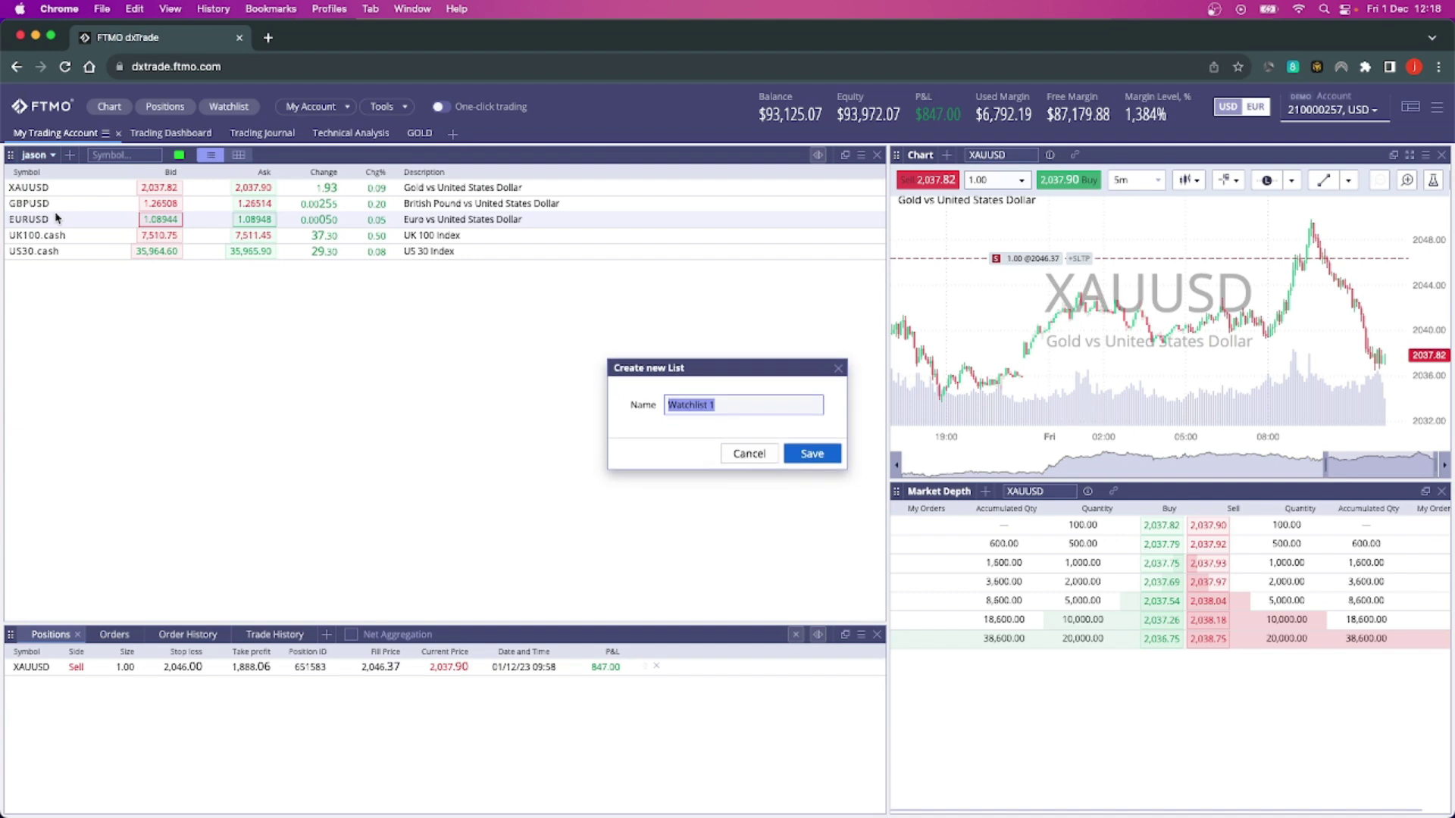
click(790, 453)
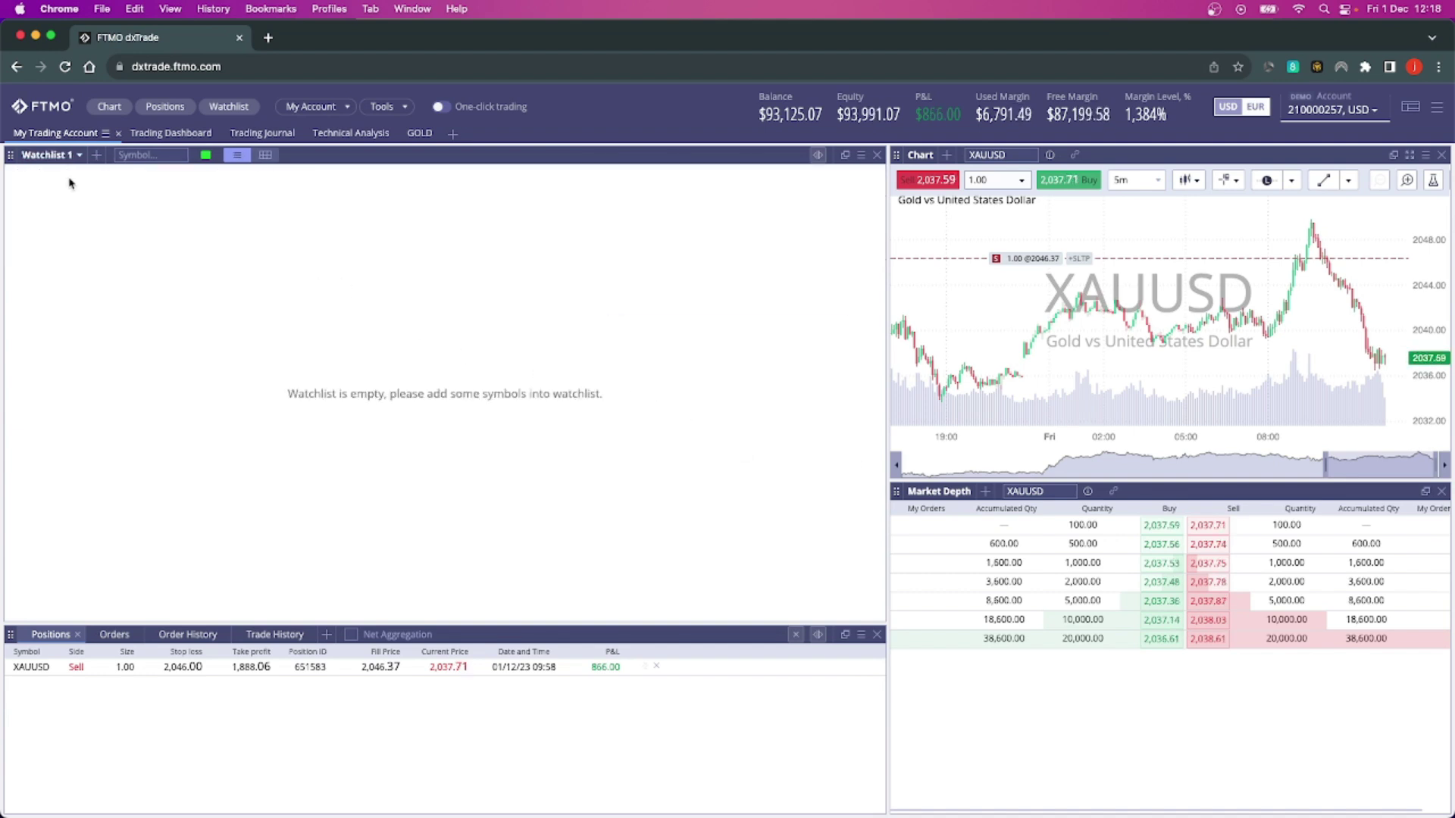
click(96, 156)
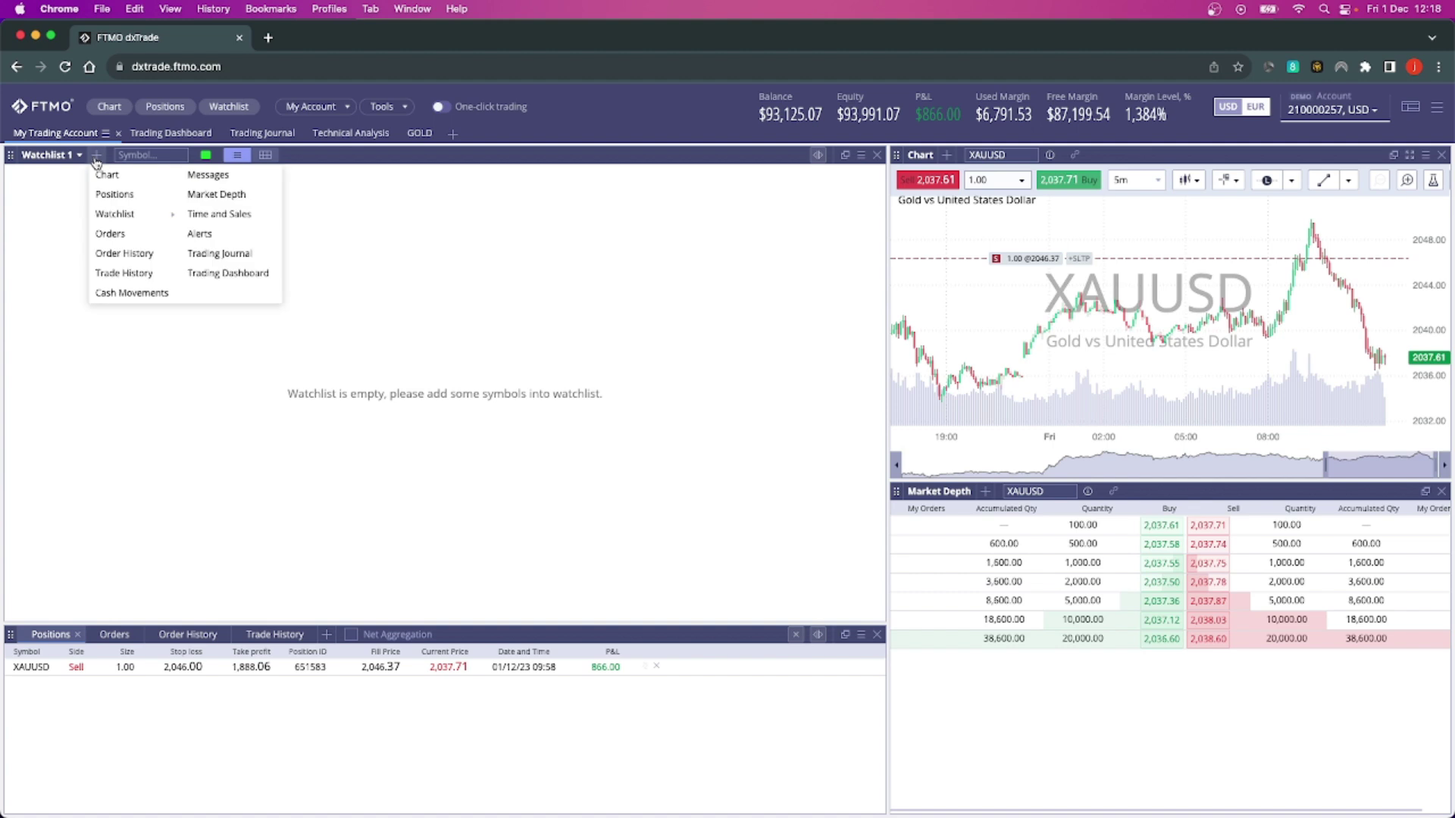
click(132, 293)
click(179, 156)
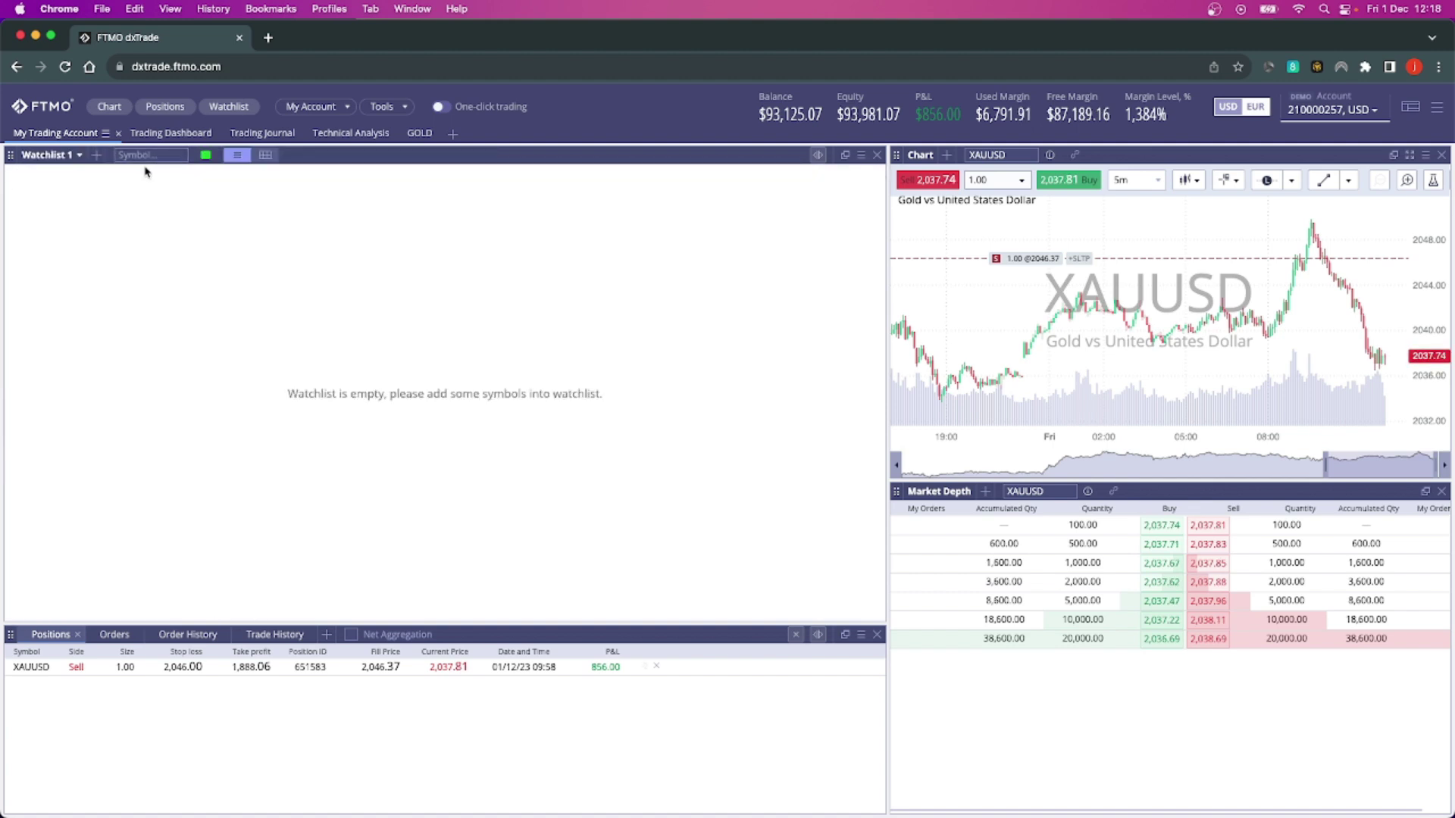
Search for and add GBPUSD and TSLA to Watchlist 1.
click(129, 155)
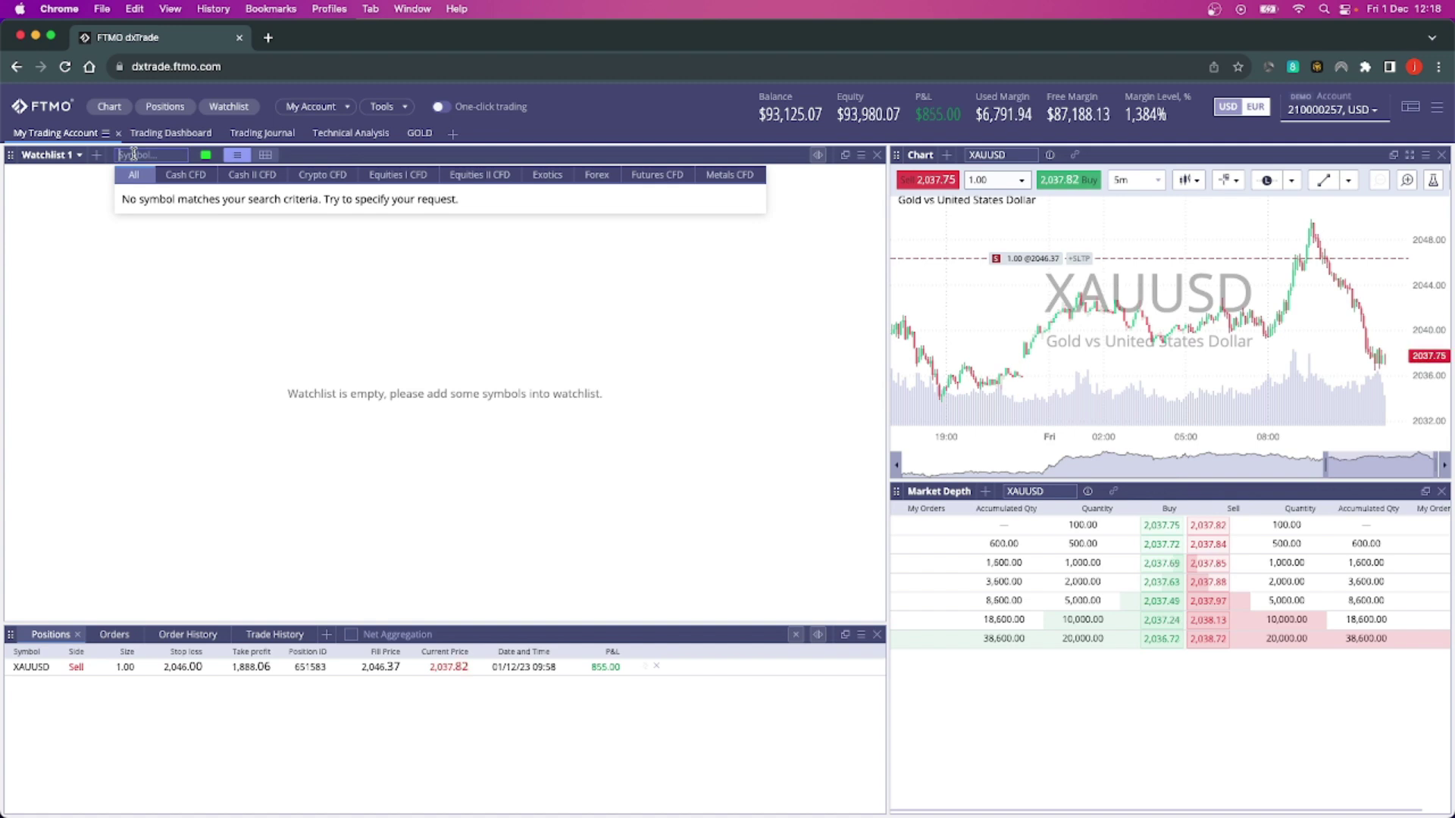
text(gbpusd)
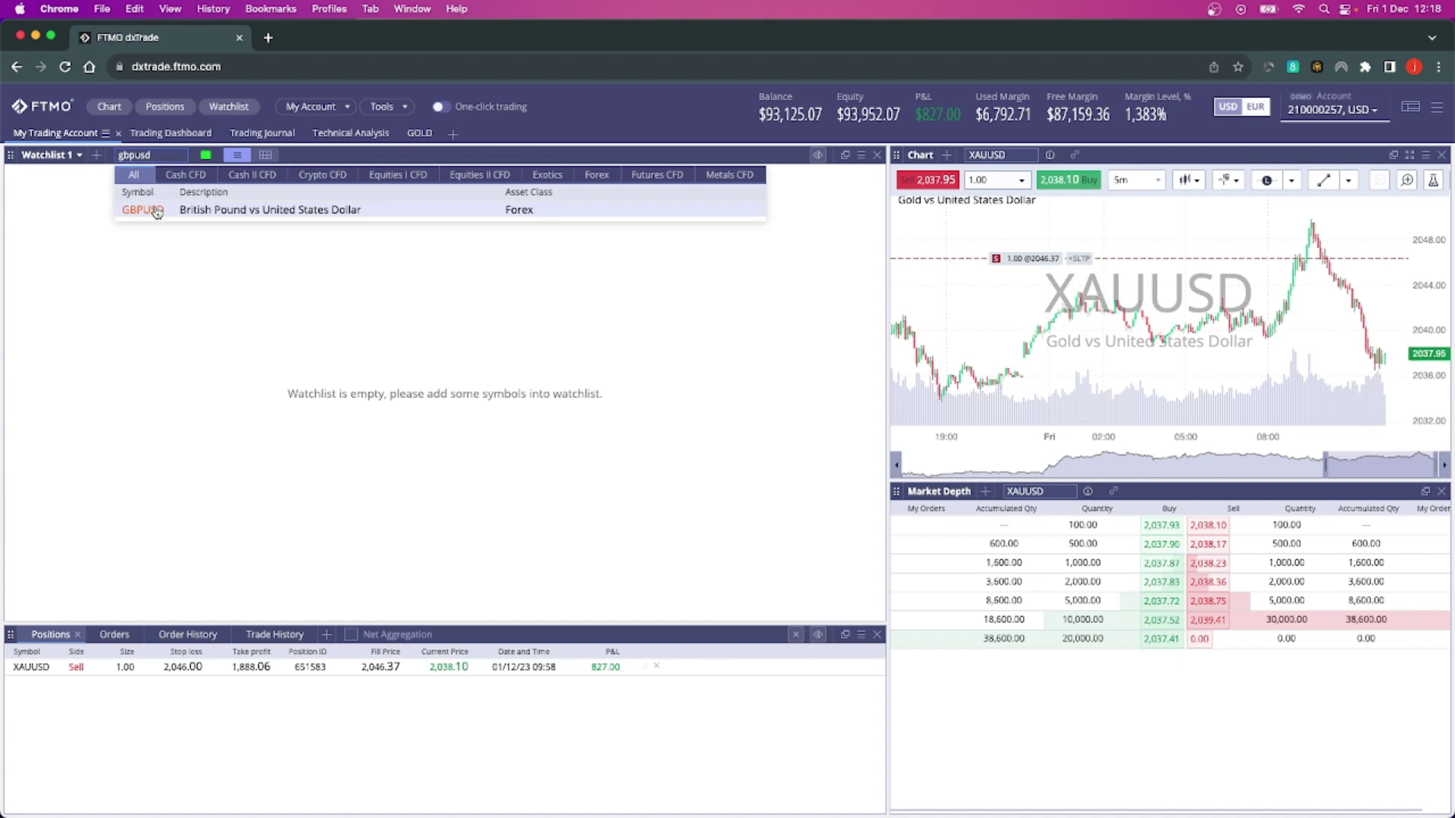
click(140, 210)
click(144, 155)
text(tesl)
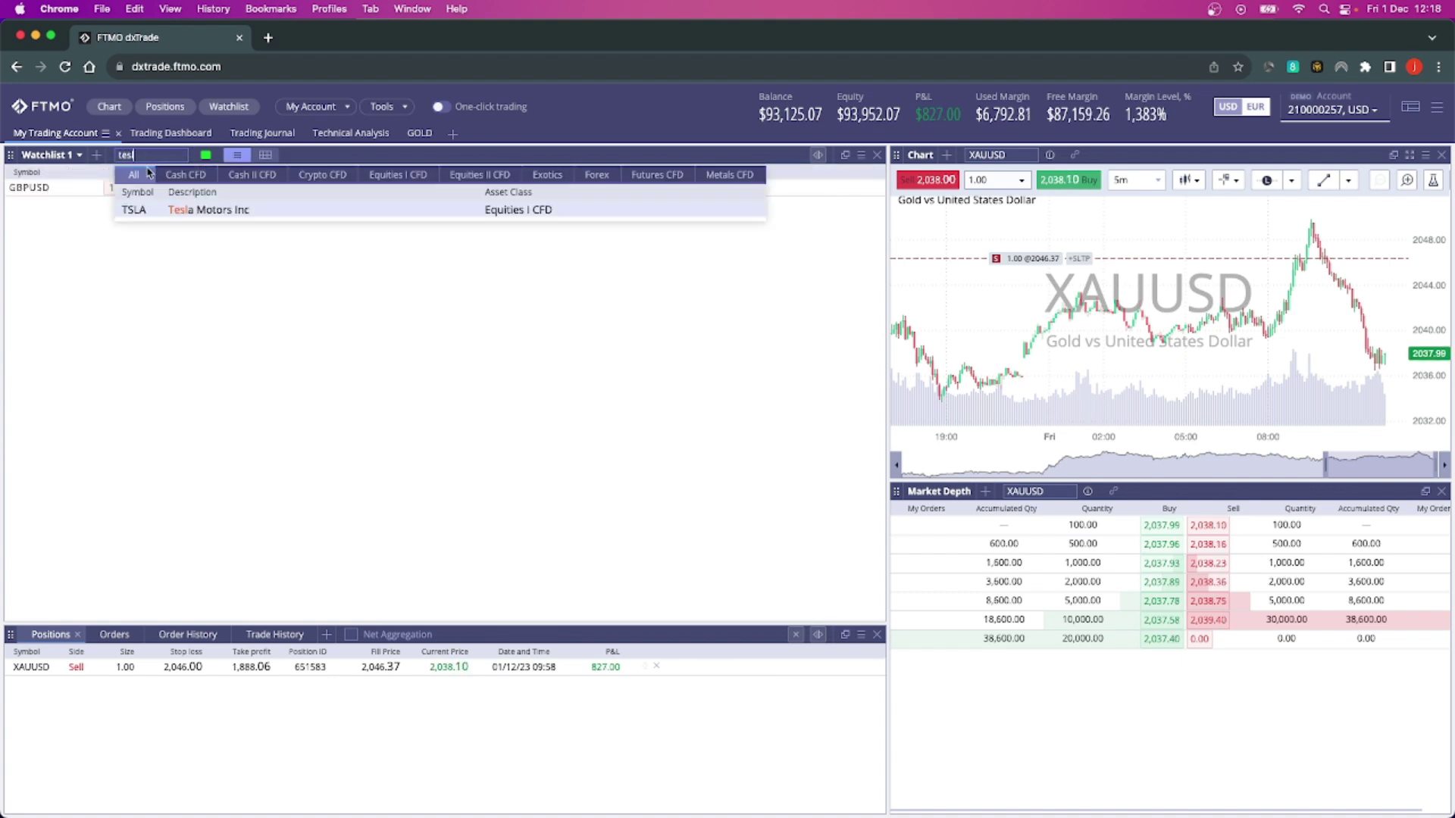
click(193, 212)
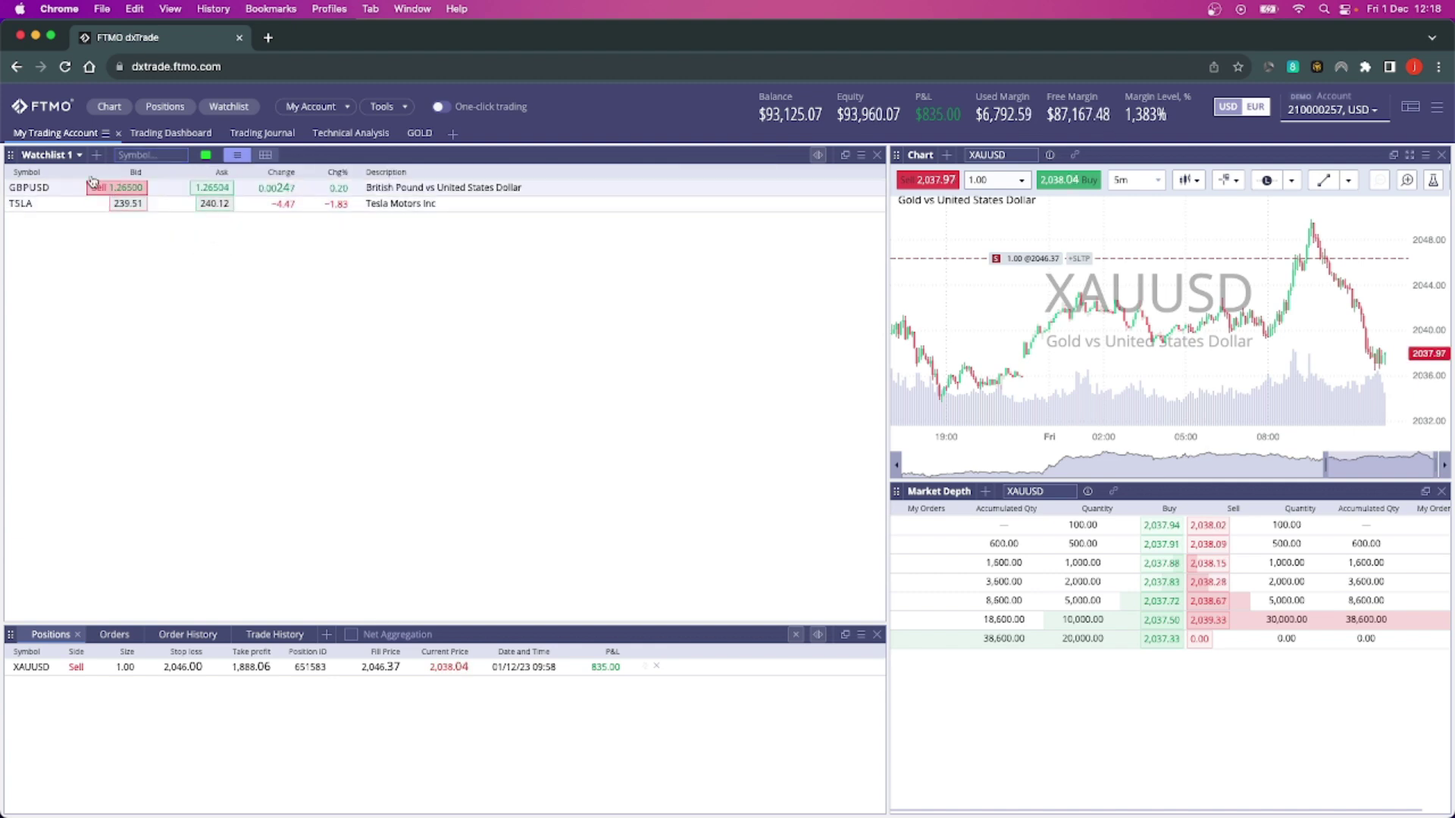
Switch to the jason watchlist and back to Watchlist 1, then go to Trading Dashboard.
click(75, 158)
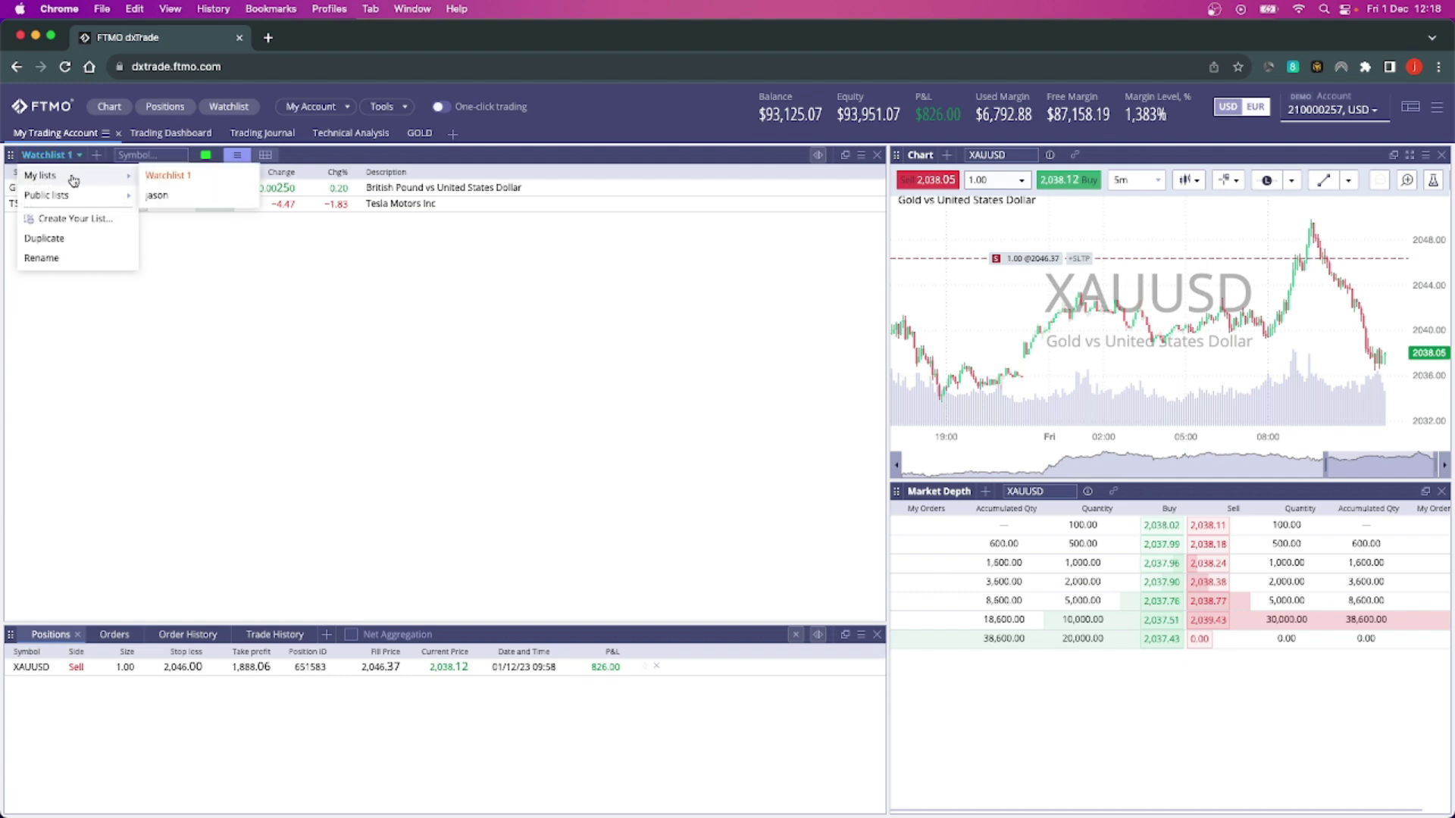
click(159, 195)
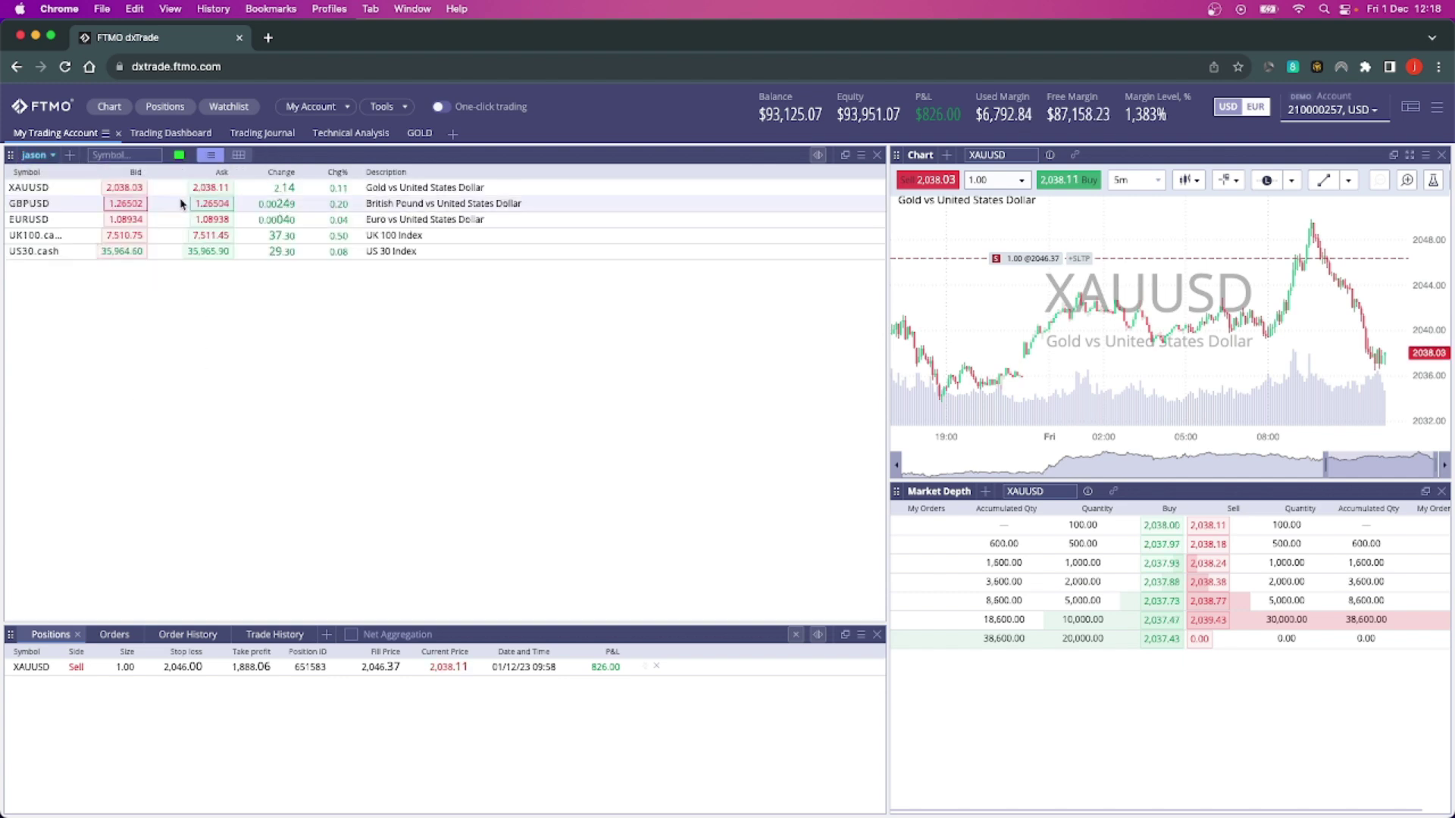
click(34, 155)
mouse_move(42, 173)
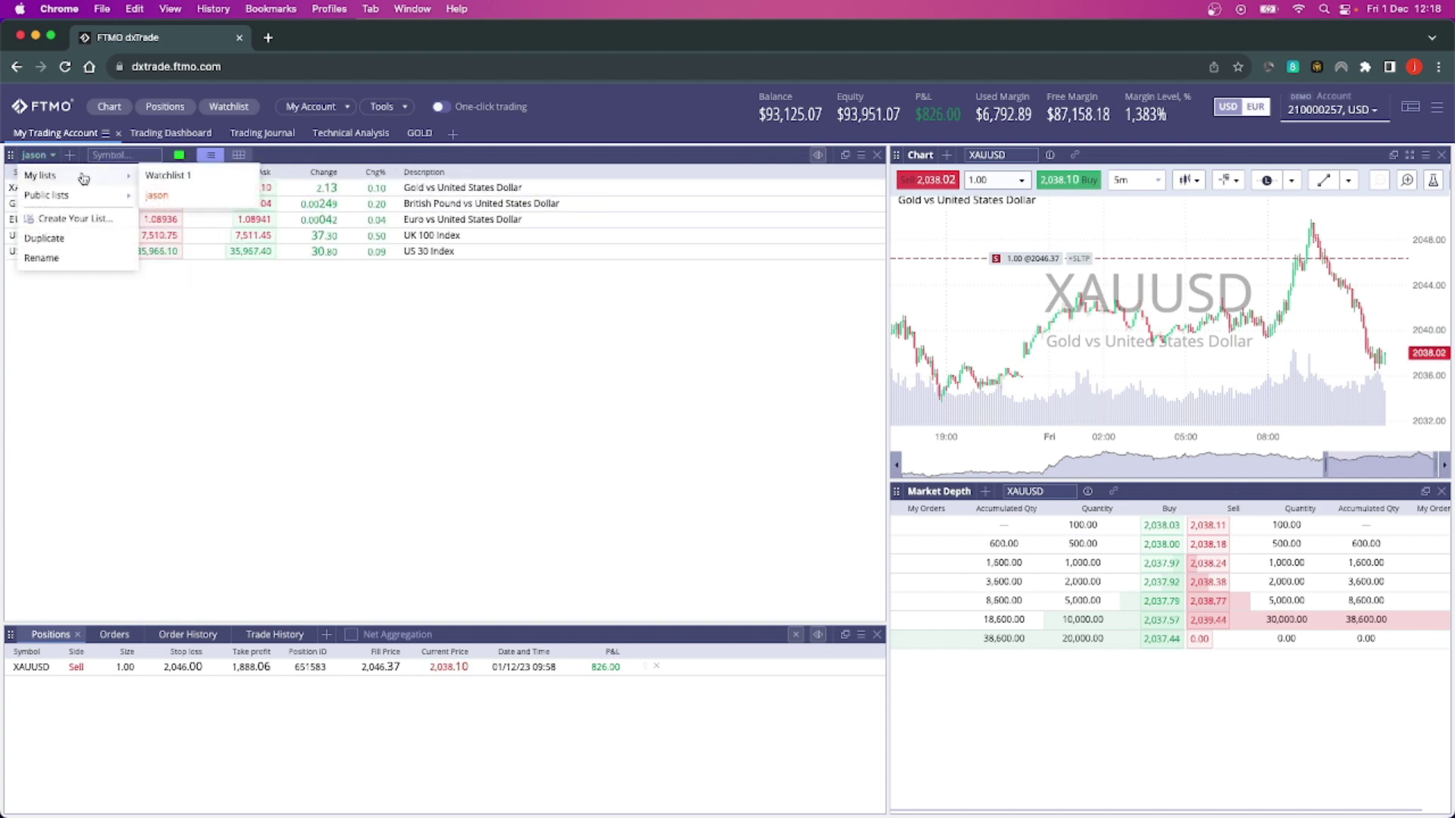
click(161, 175)
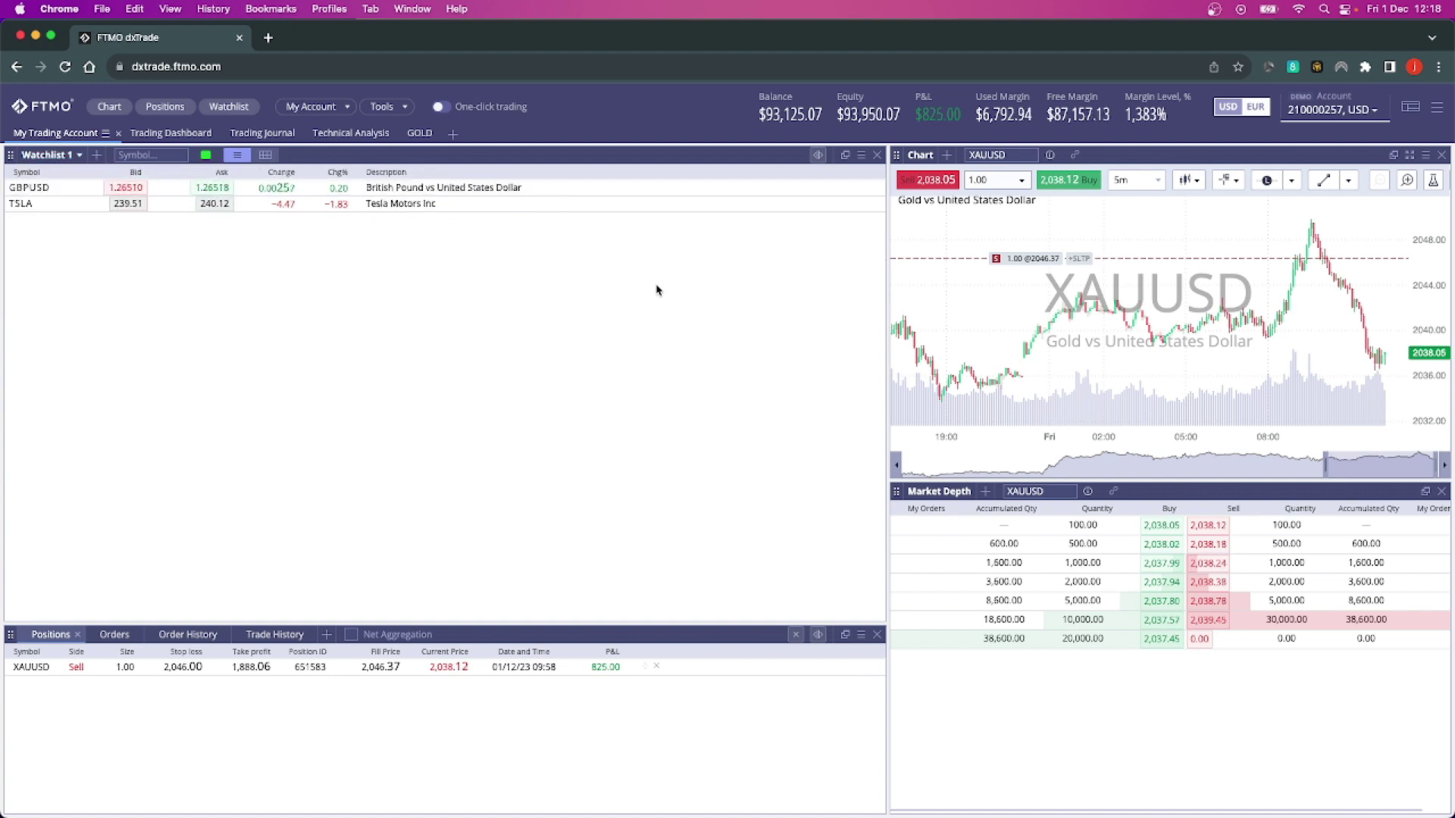
click(170, 135)
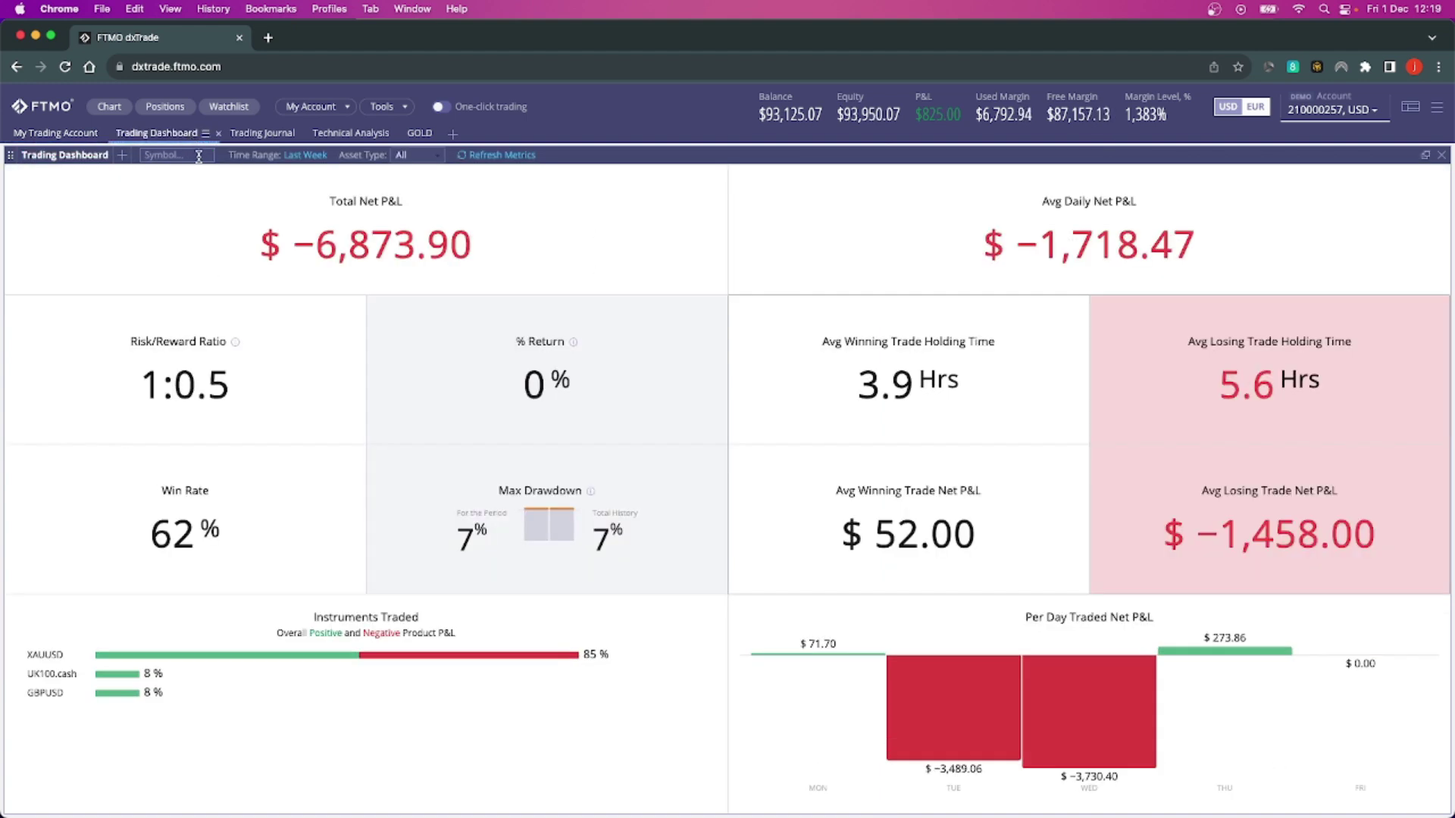
In the Trading Journal, tag a trade Strategy and add the note 'Sillt Tr'.
click(302, 155)
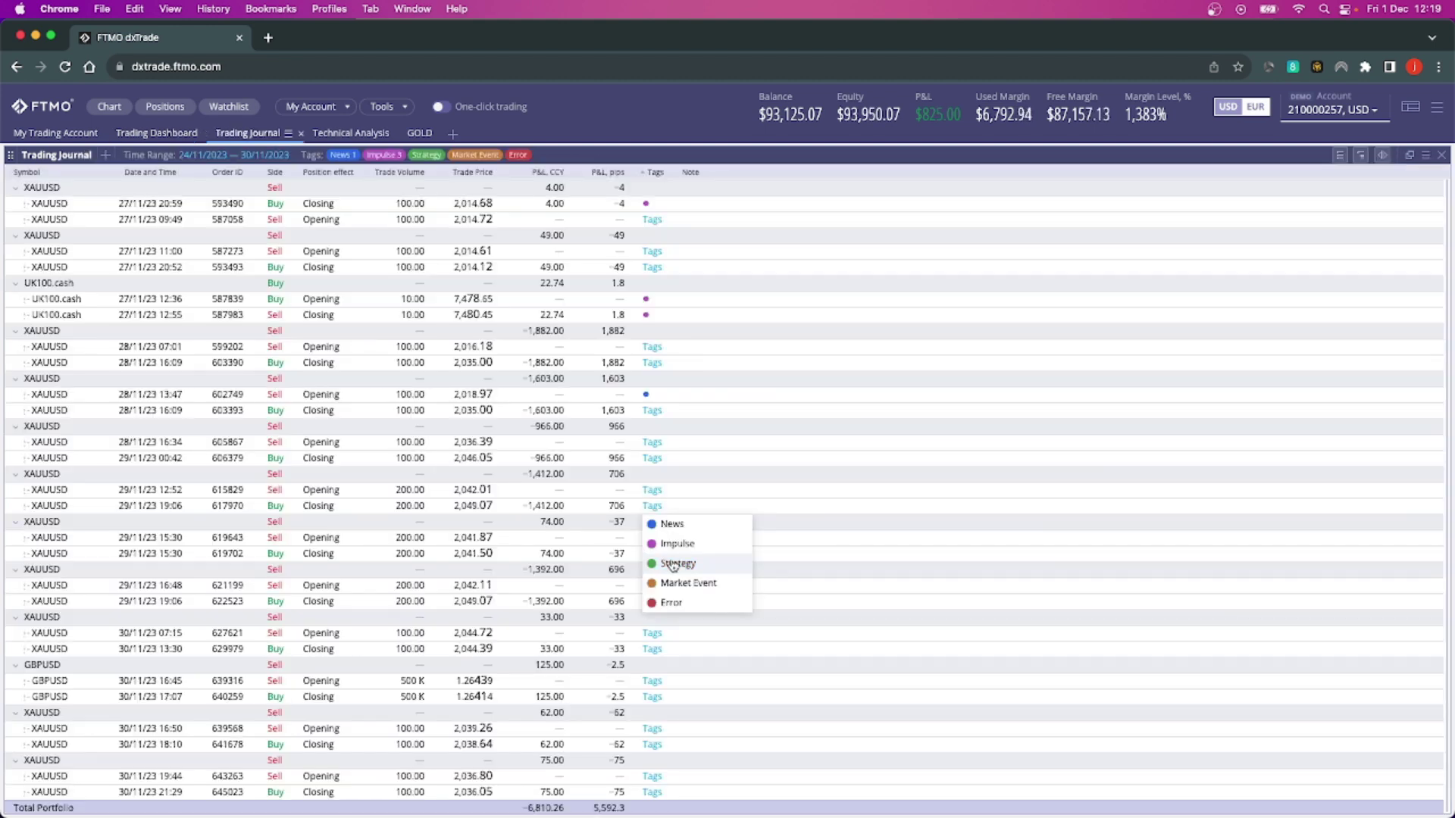
click(673, 565)
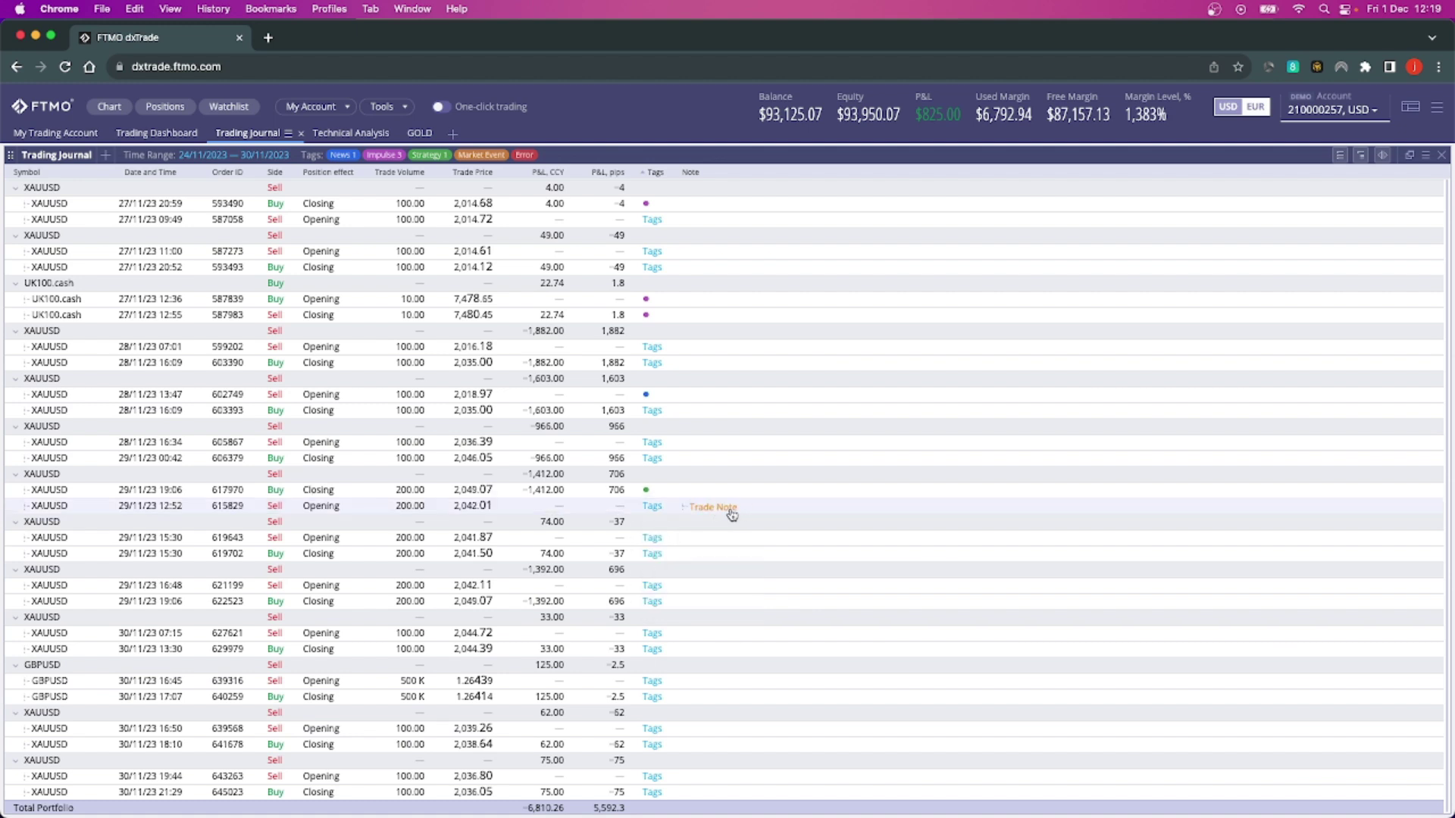
click(713, 508)
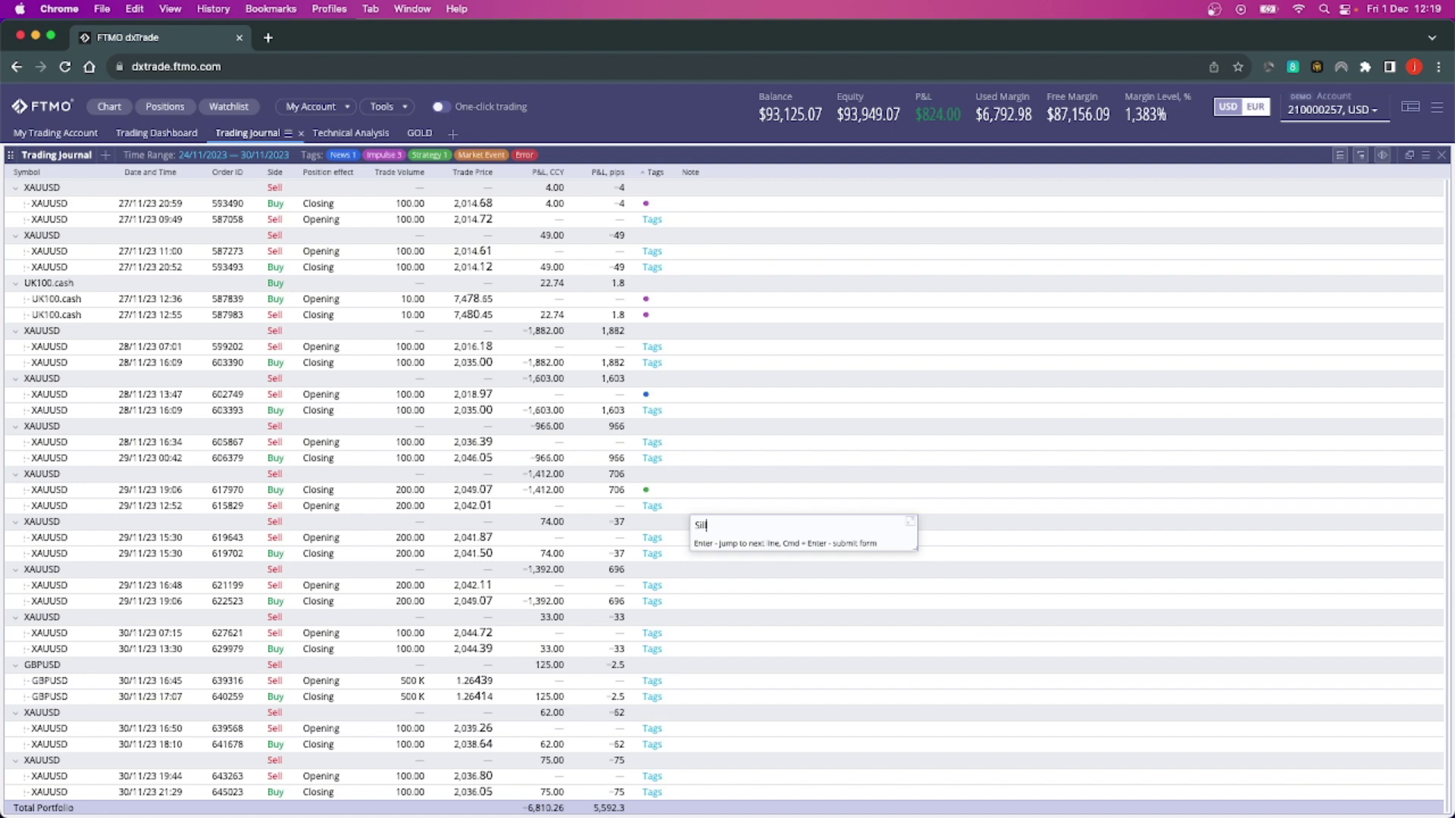
text(Sillt )
text( Tr)
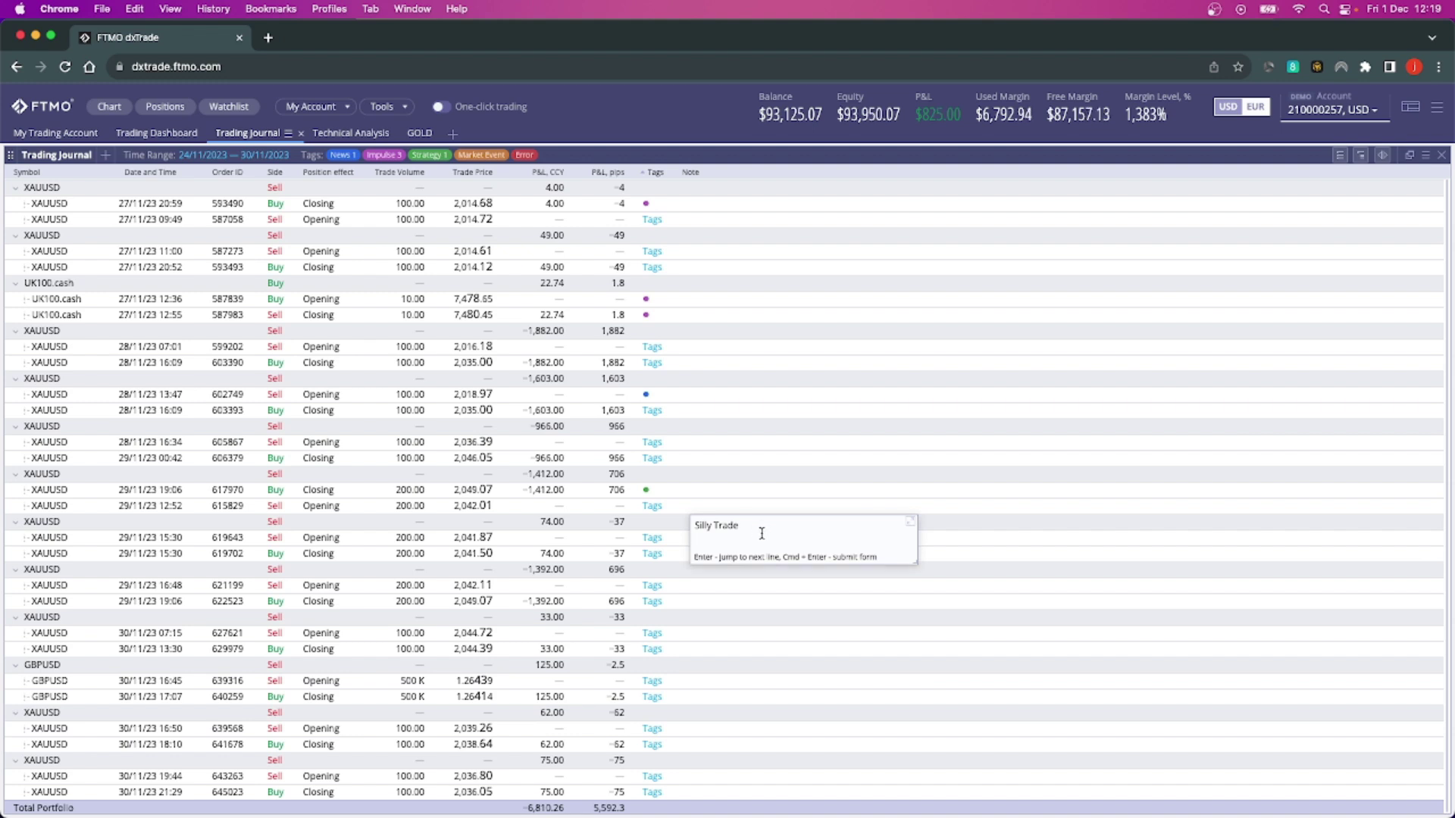
click(746, 598)
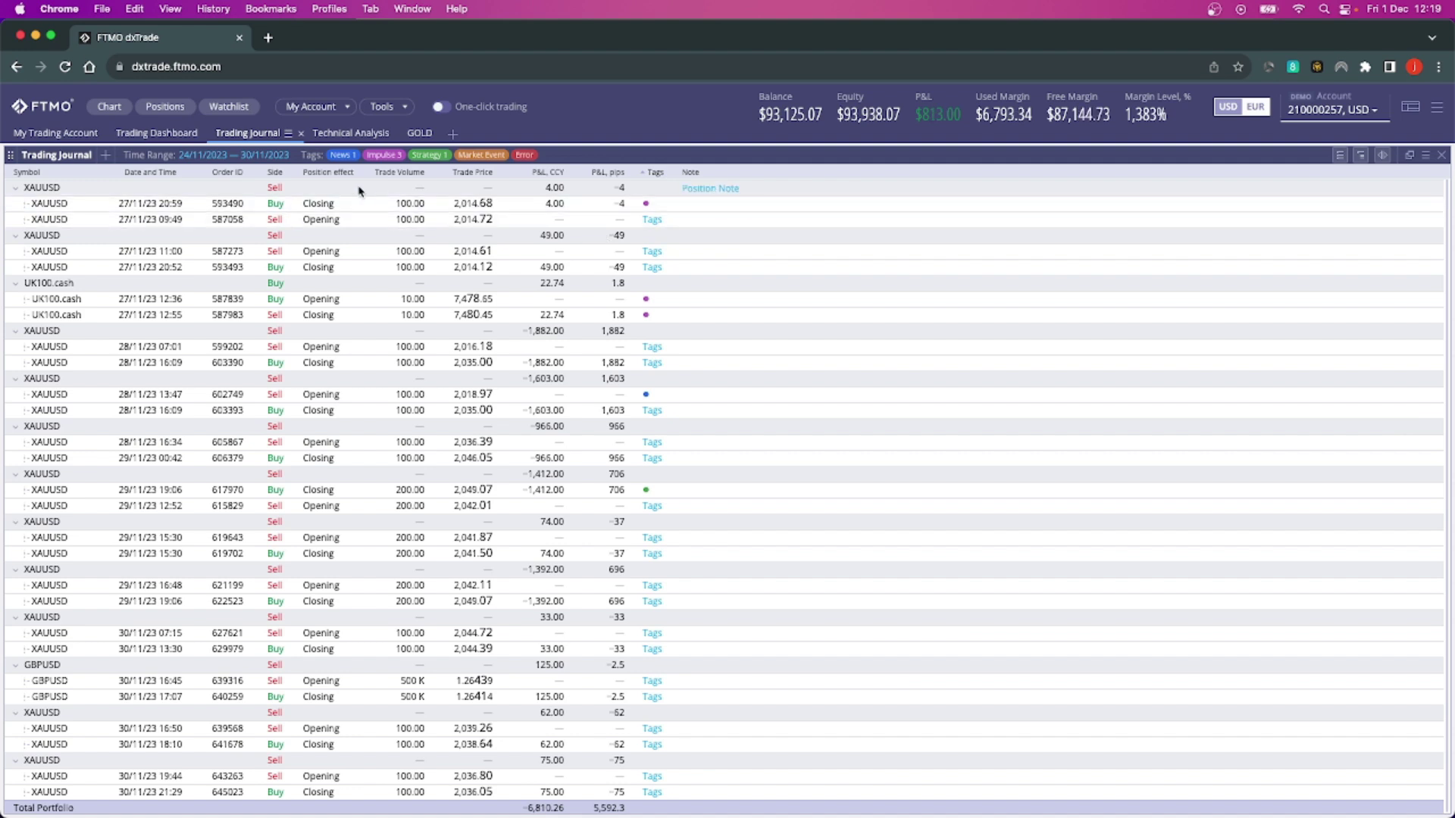
Limit the journal to today, tag the XAUUSD sell as Strategy, and switch to GOLD.
click(199, 155)
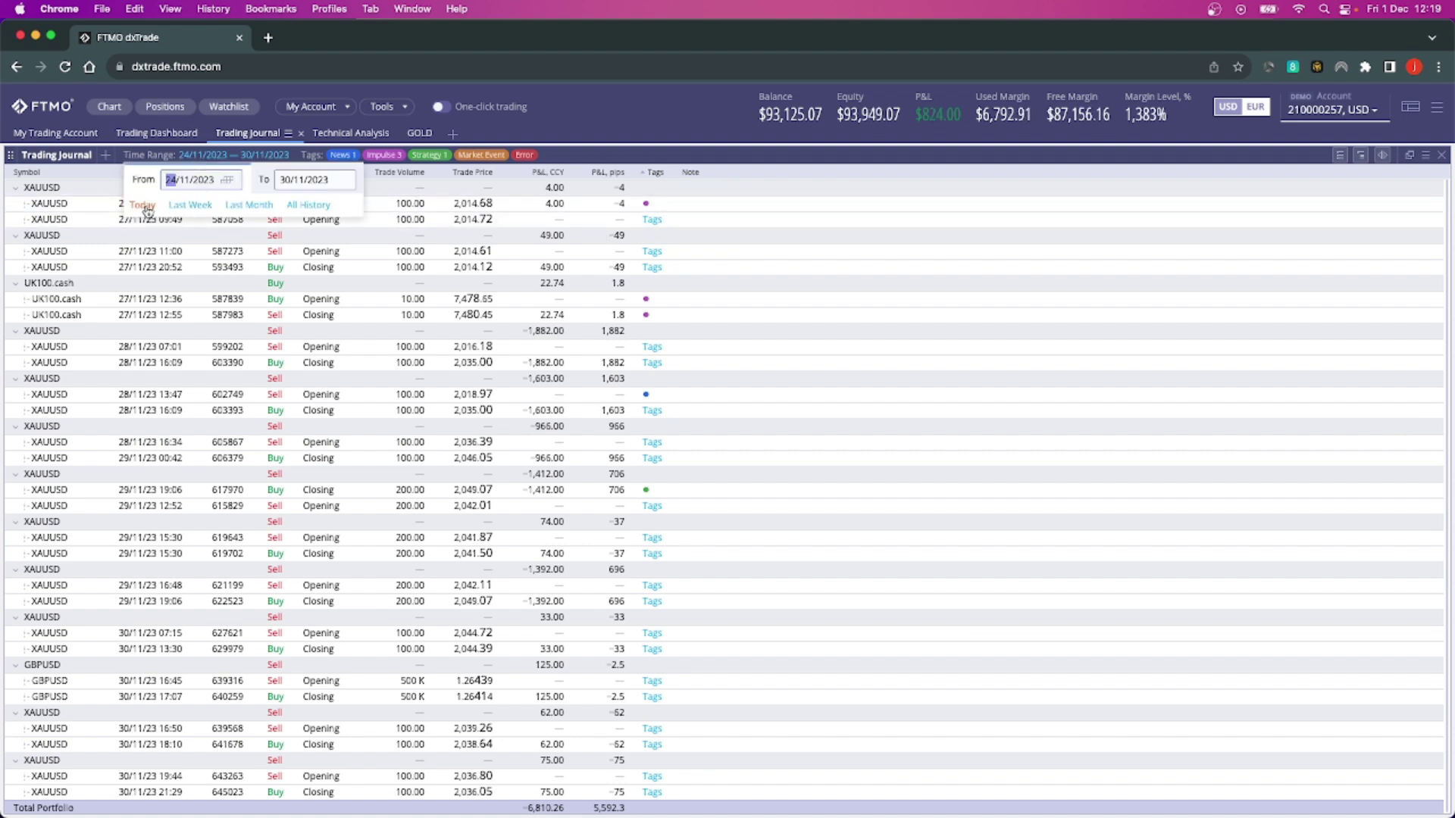
click(143, 206)
click(318, 334)
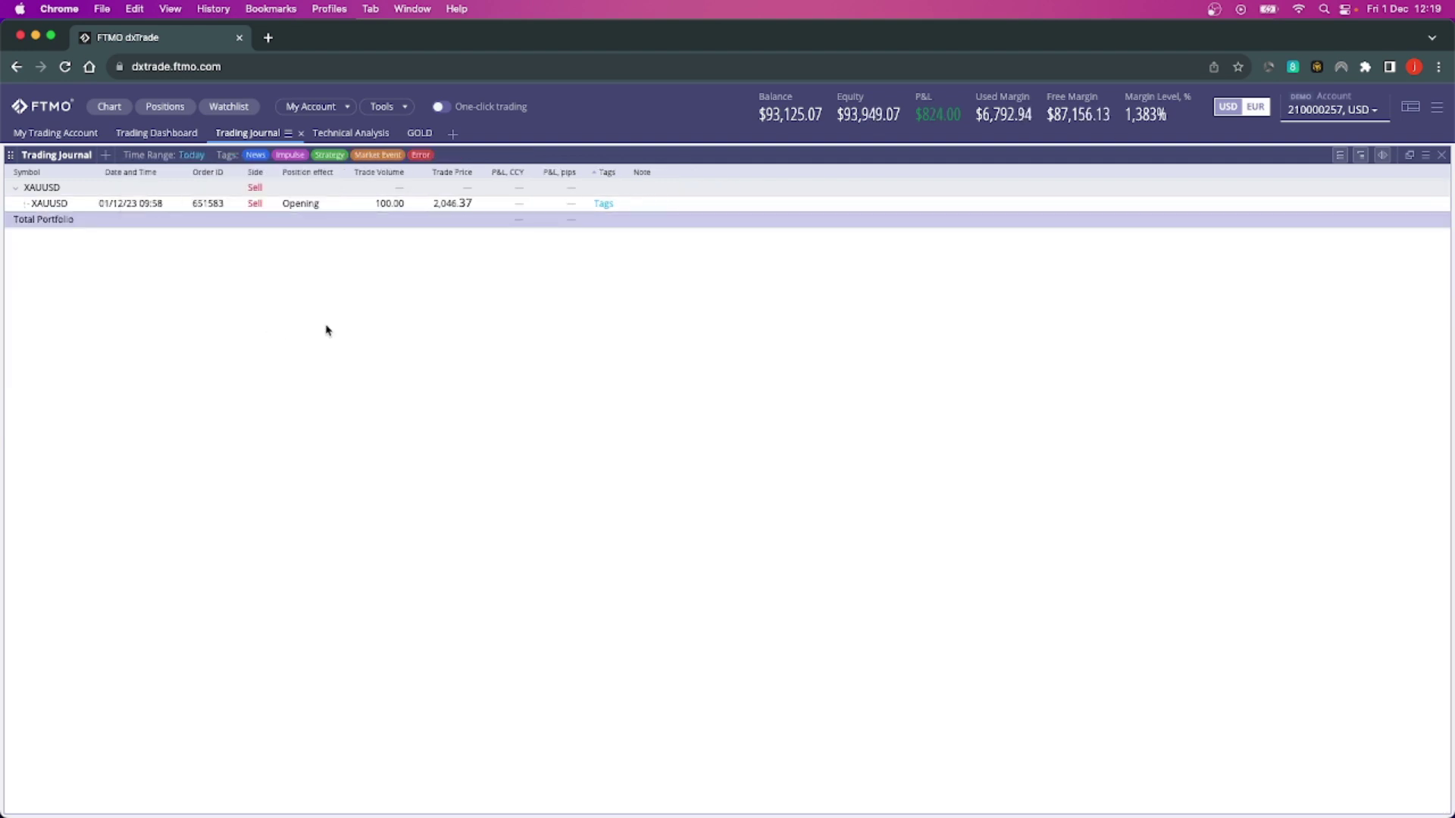
mouse_move(506, 210)
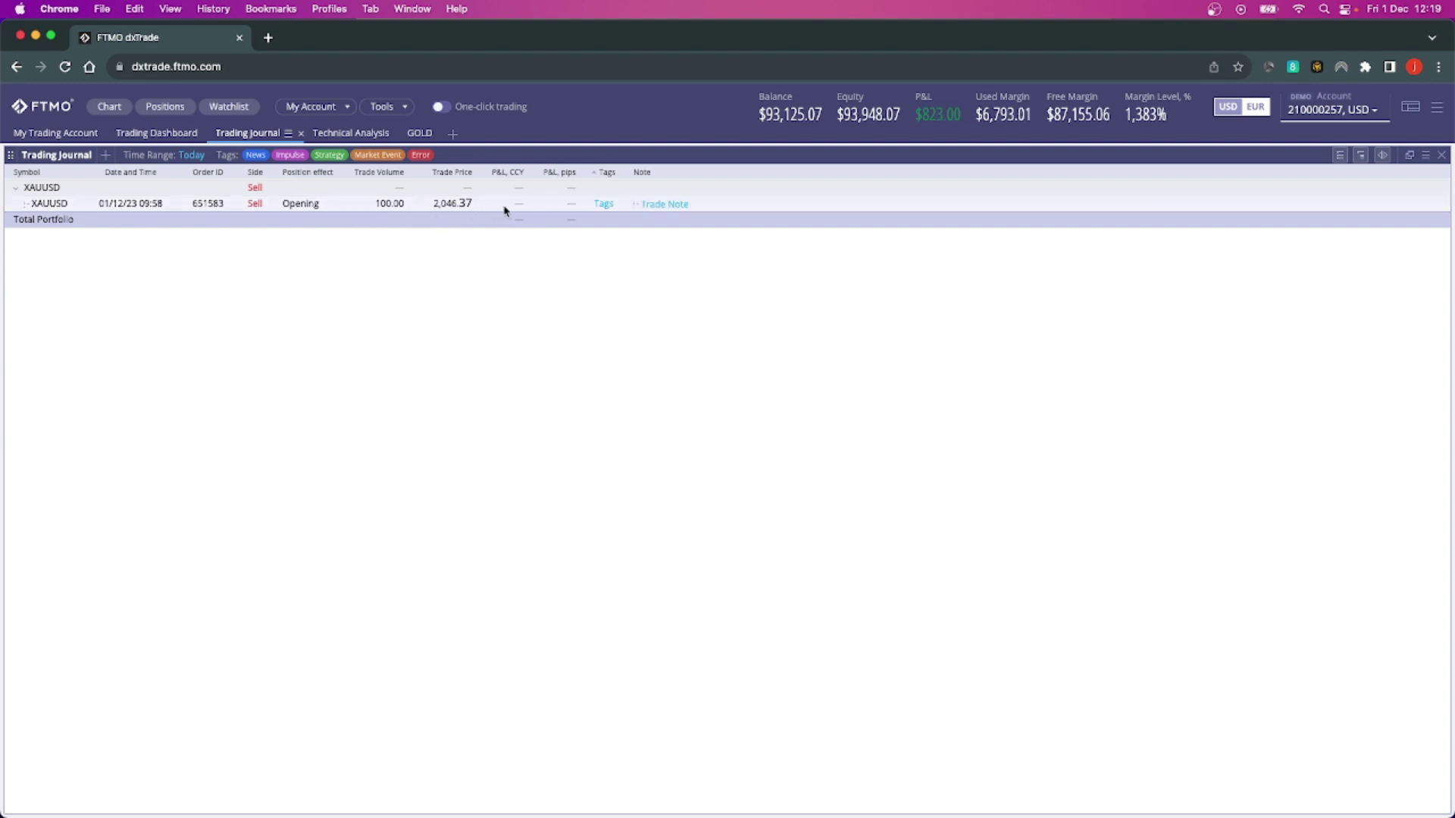
click(607, 204)
click(628, 265)
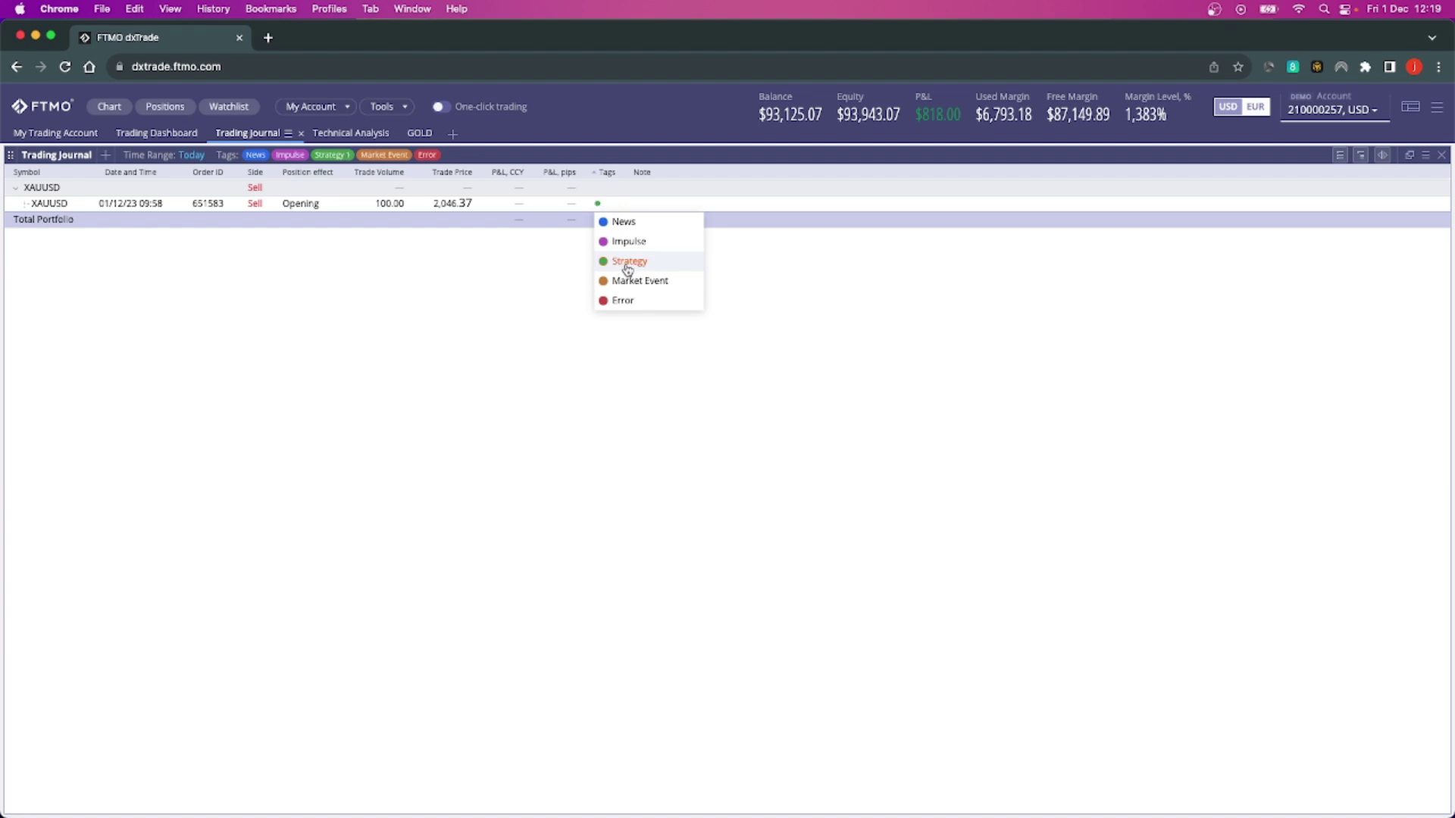
click(789, 309)
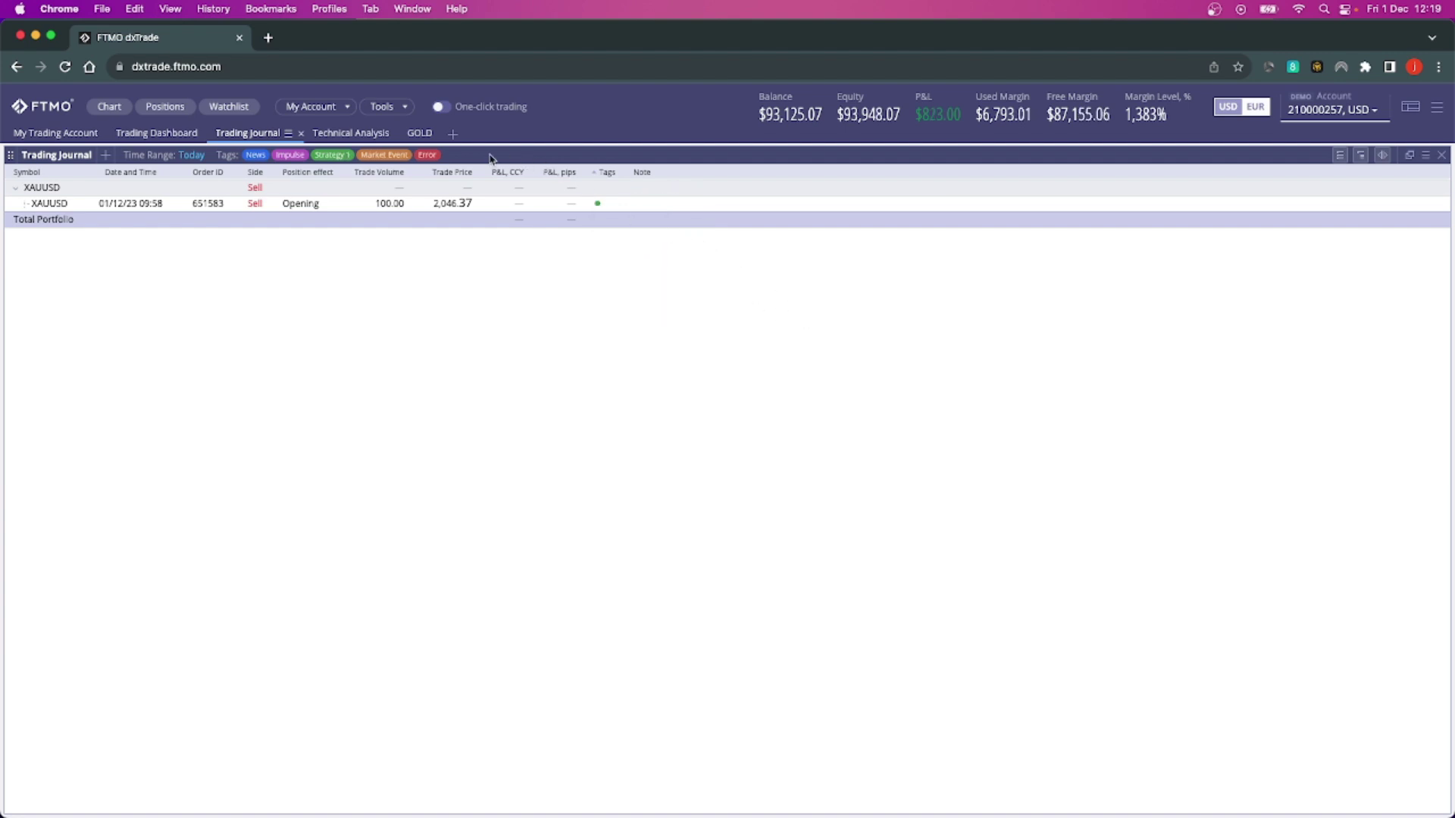
click(412, 135)
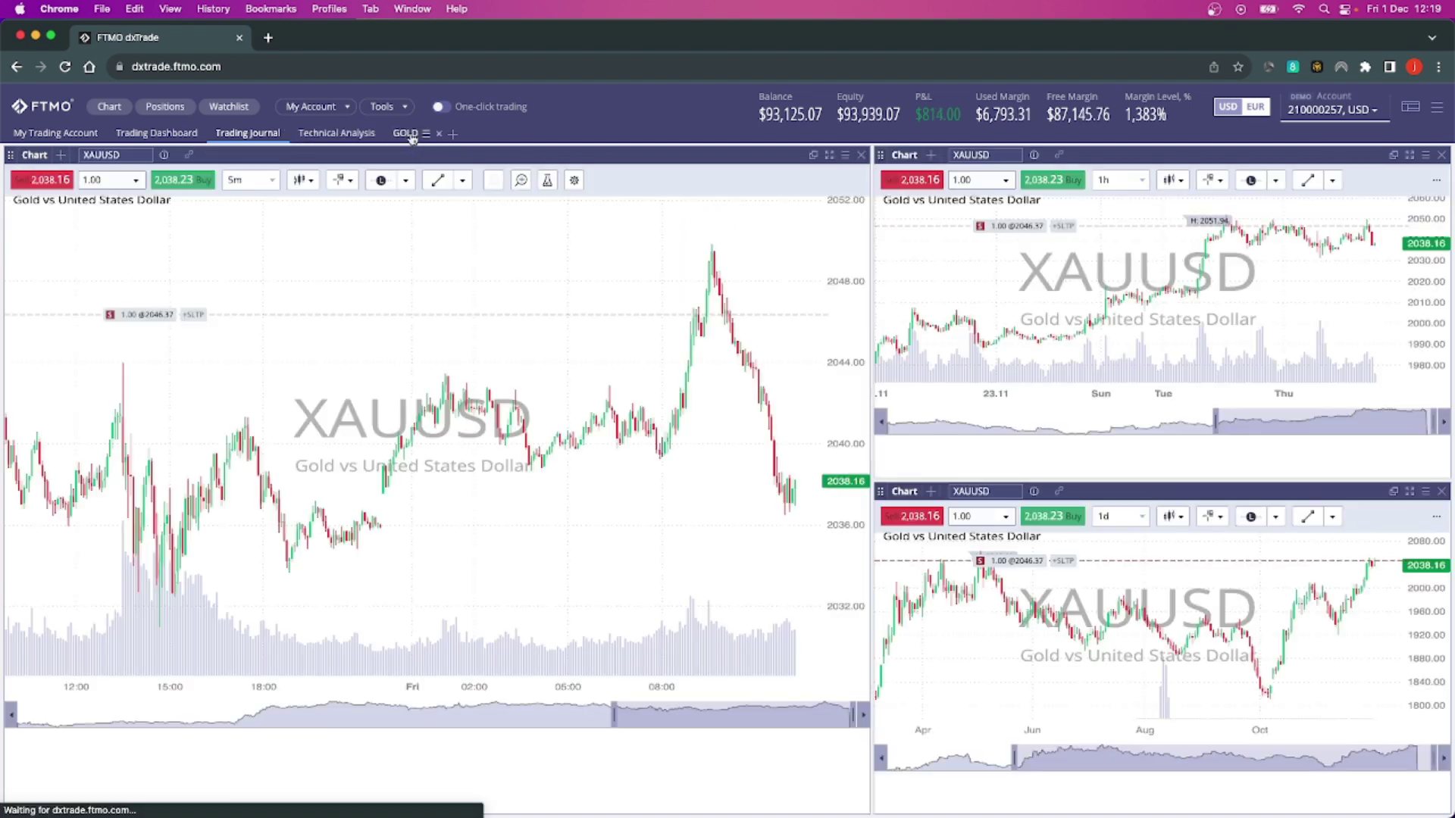
Add a new workspace and name it GBPUSD.
click(453, 135)
text(GBPUSD)
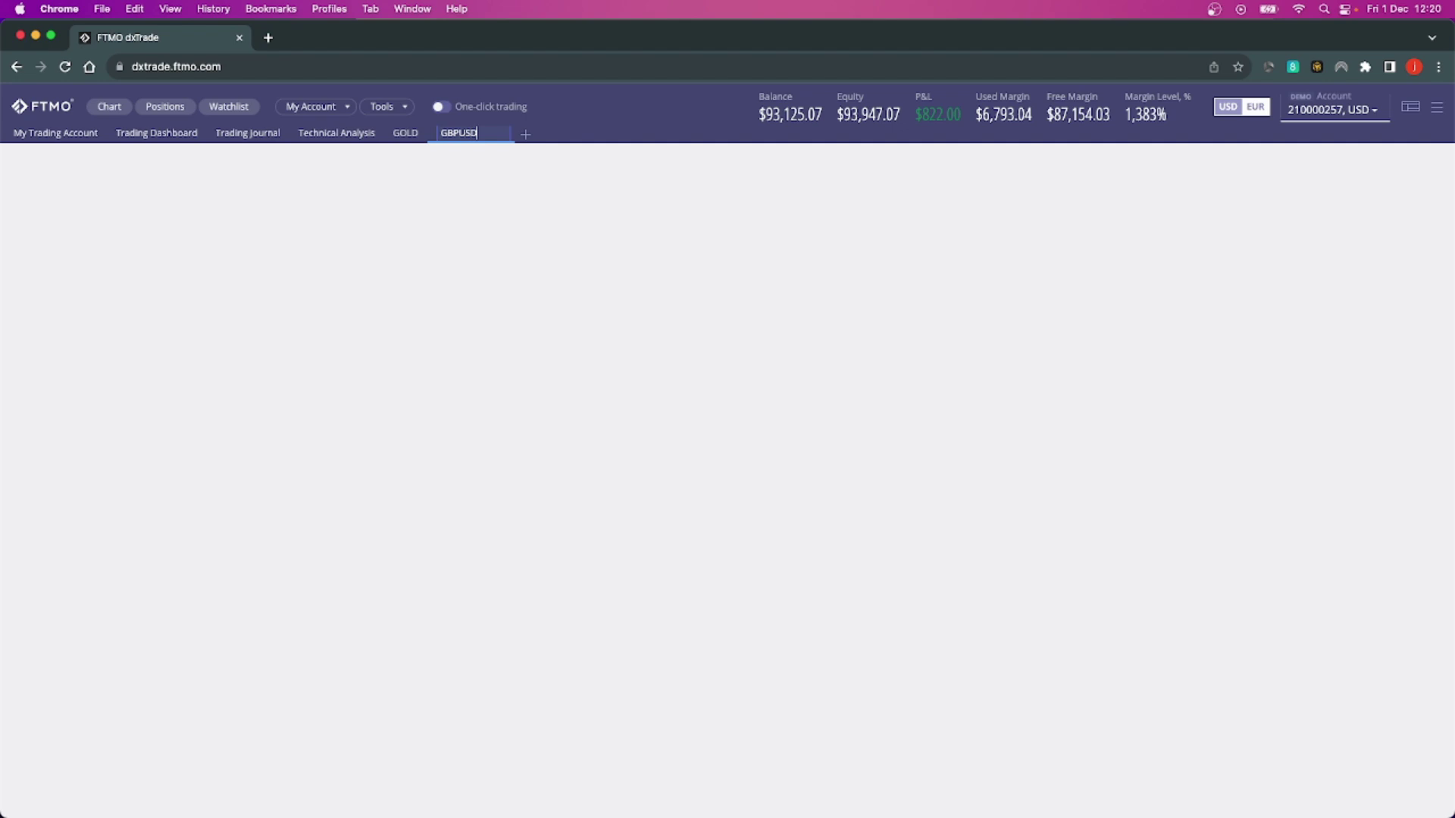
key(Return)
Add a chart showing GBPUSD on the daily (1d) timeframe.
click(108, 106)
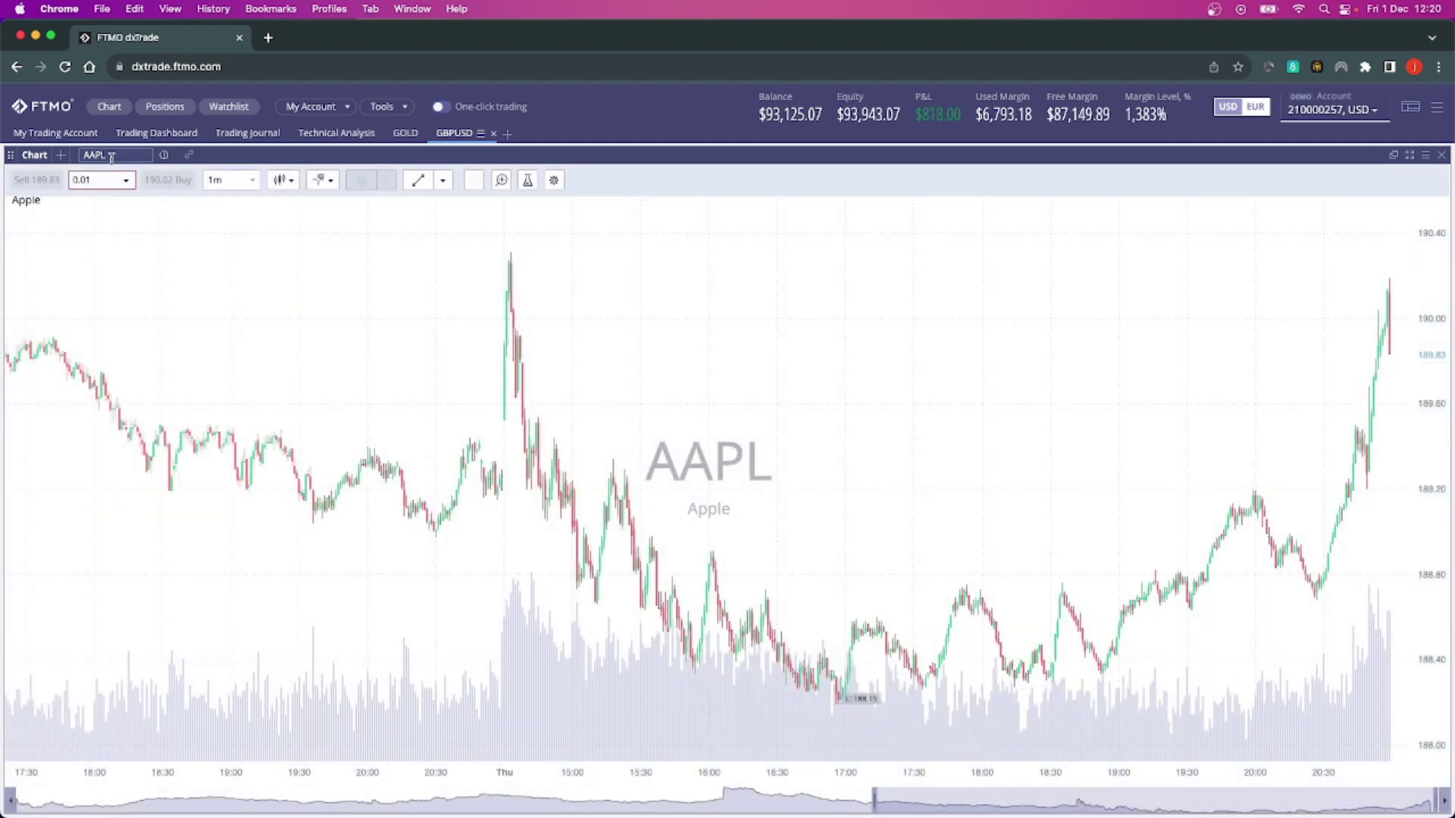
click(84, 154)
text(G)
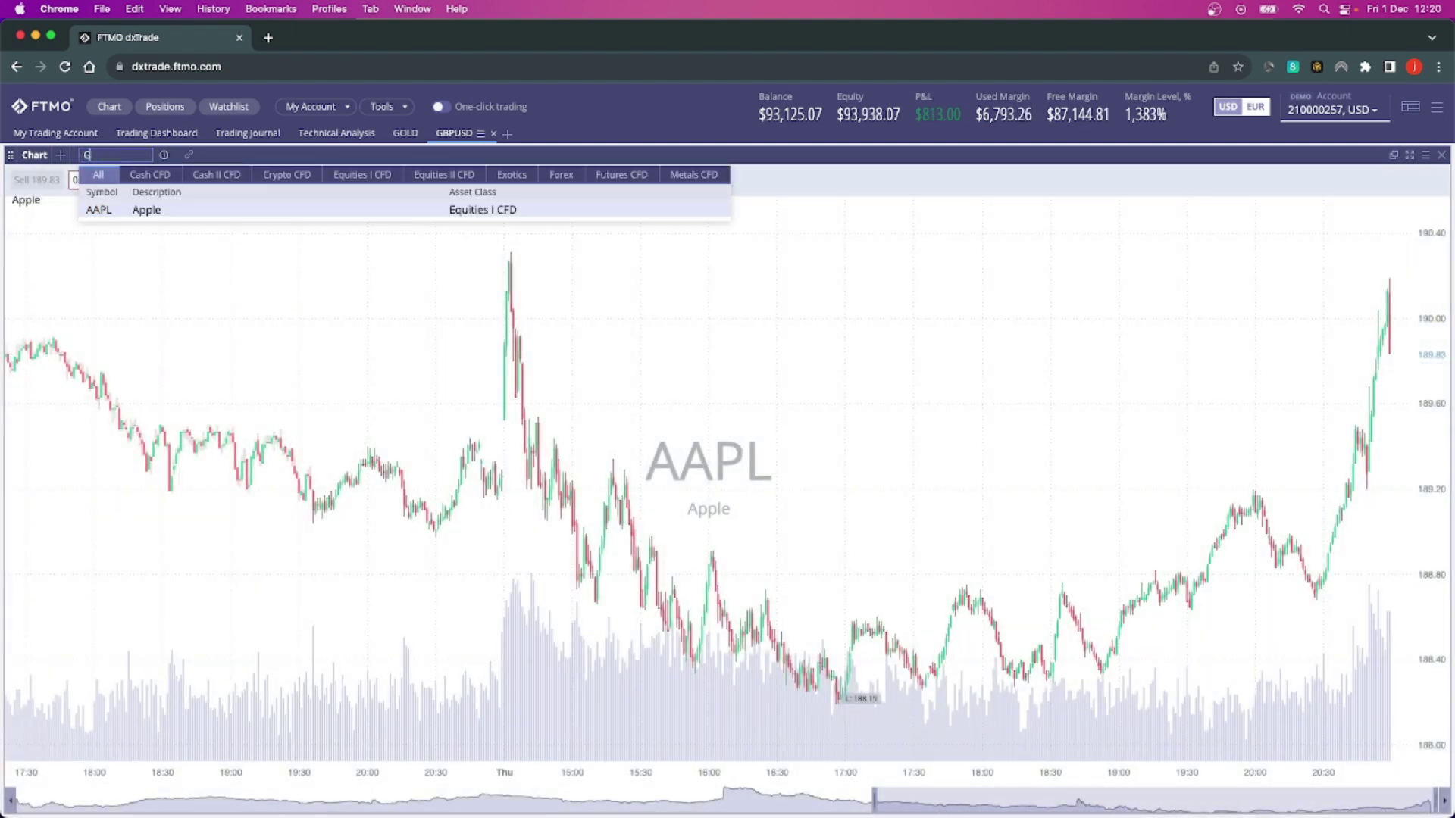
text(BPUSD)
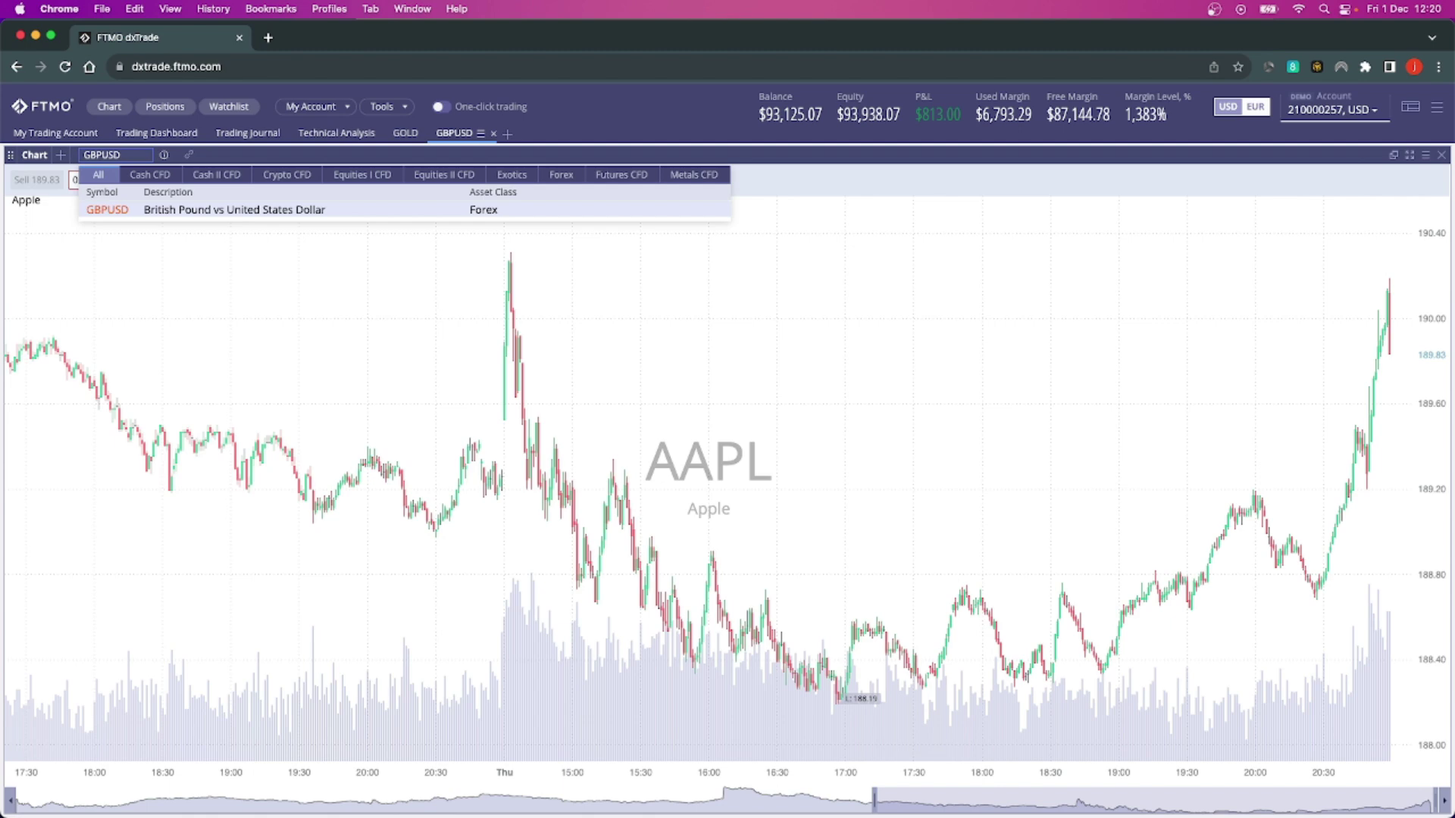
click(112, 213)
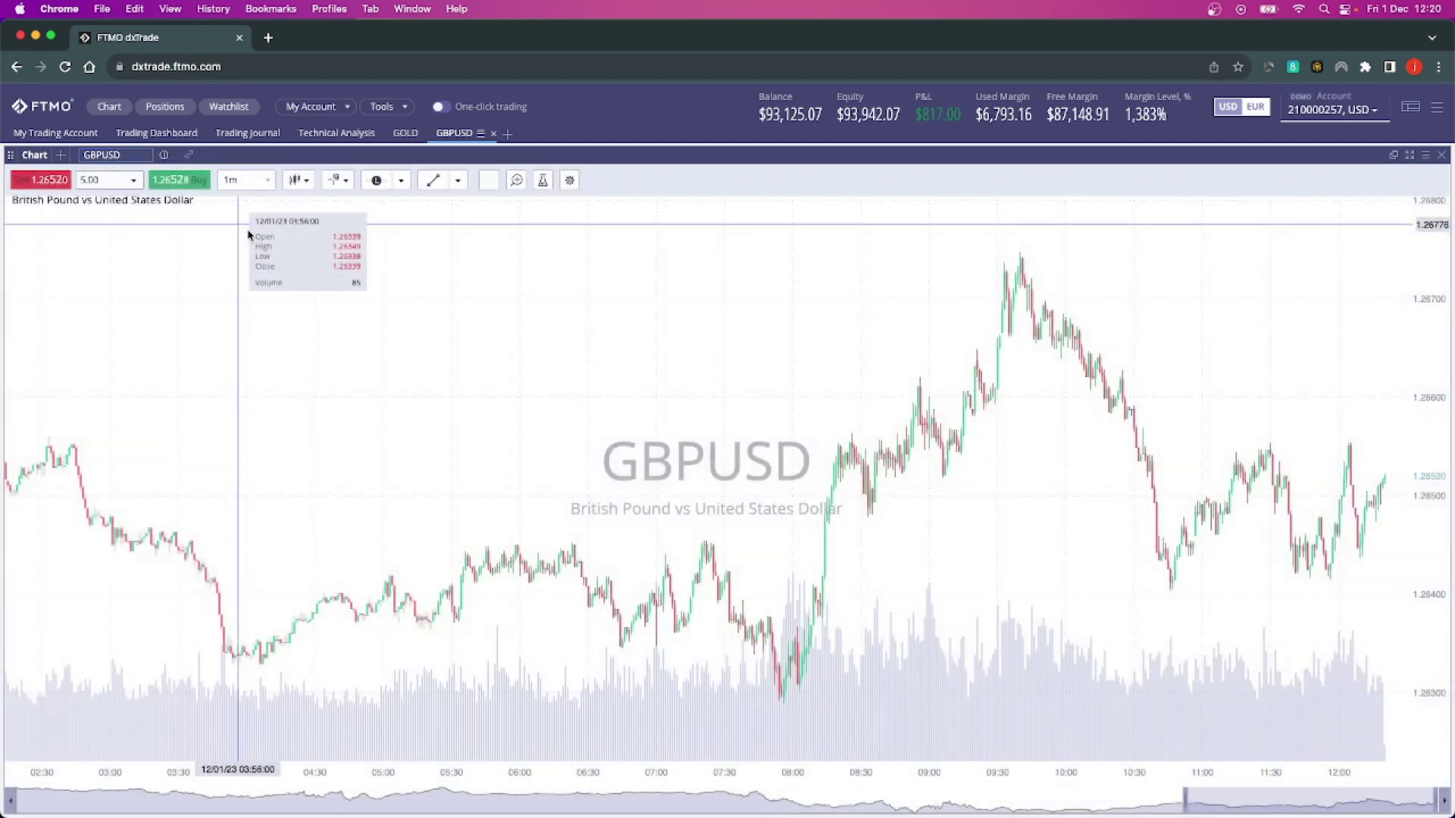
click(246, 180)
click(244, 319)
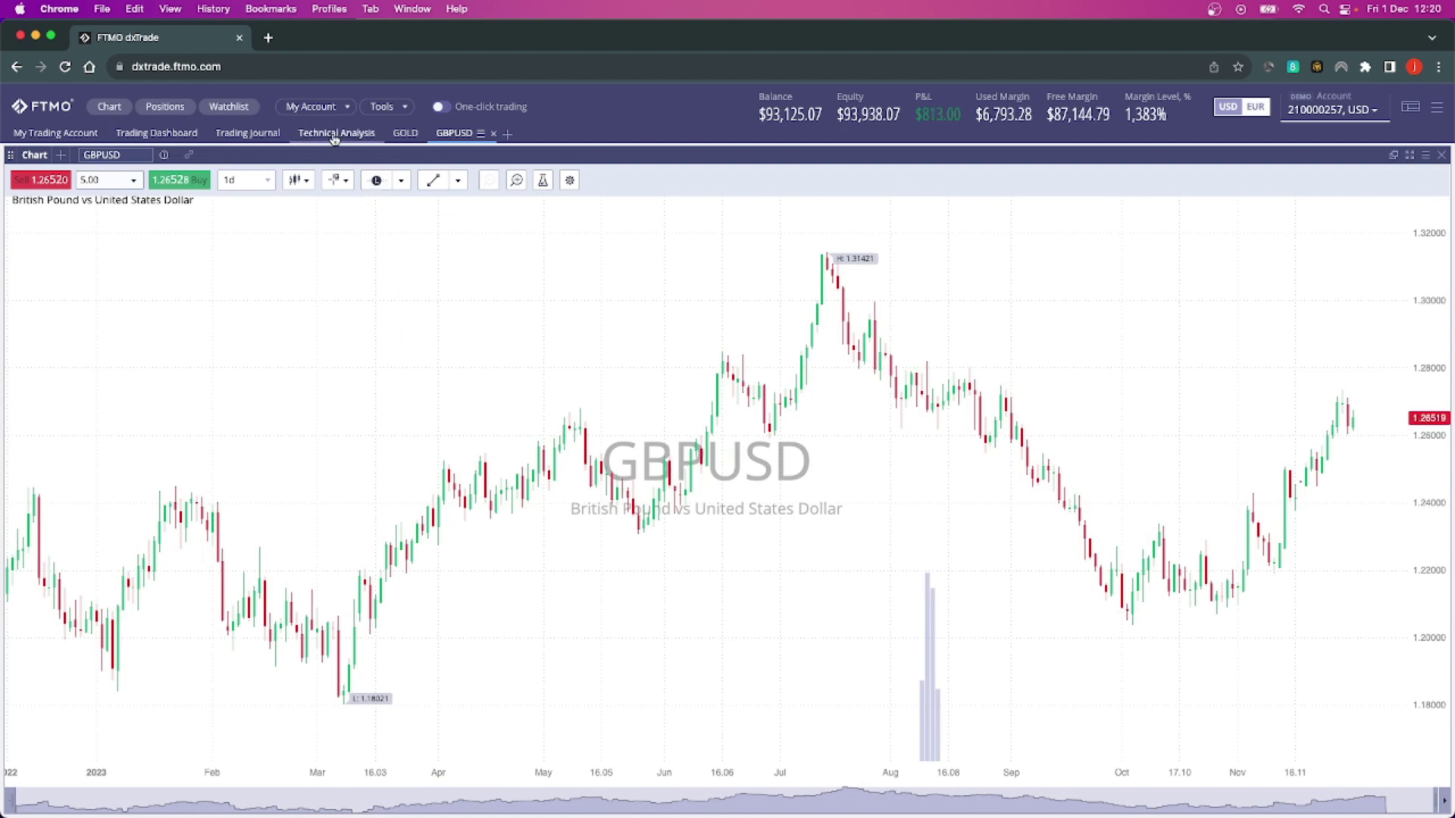
Add Market Depth and FTMO Watchlist panels under the chart, then close Market Depth.
click(398, 110)
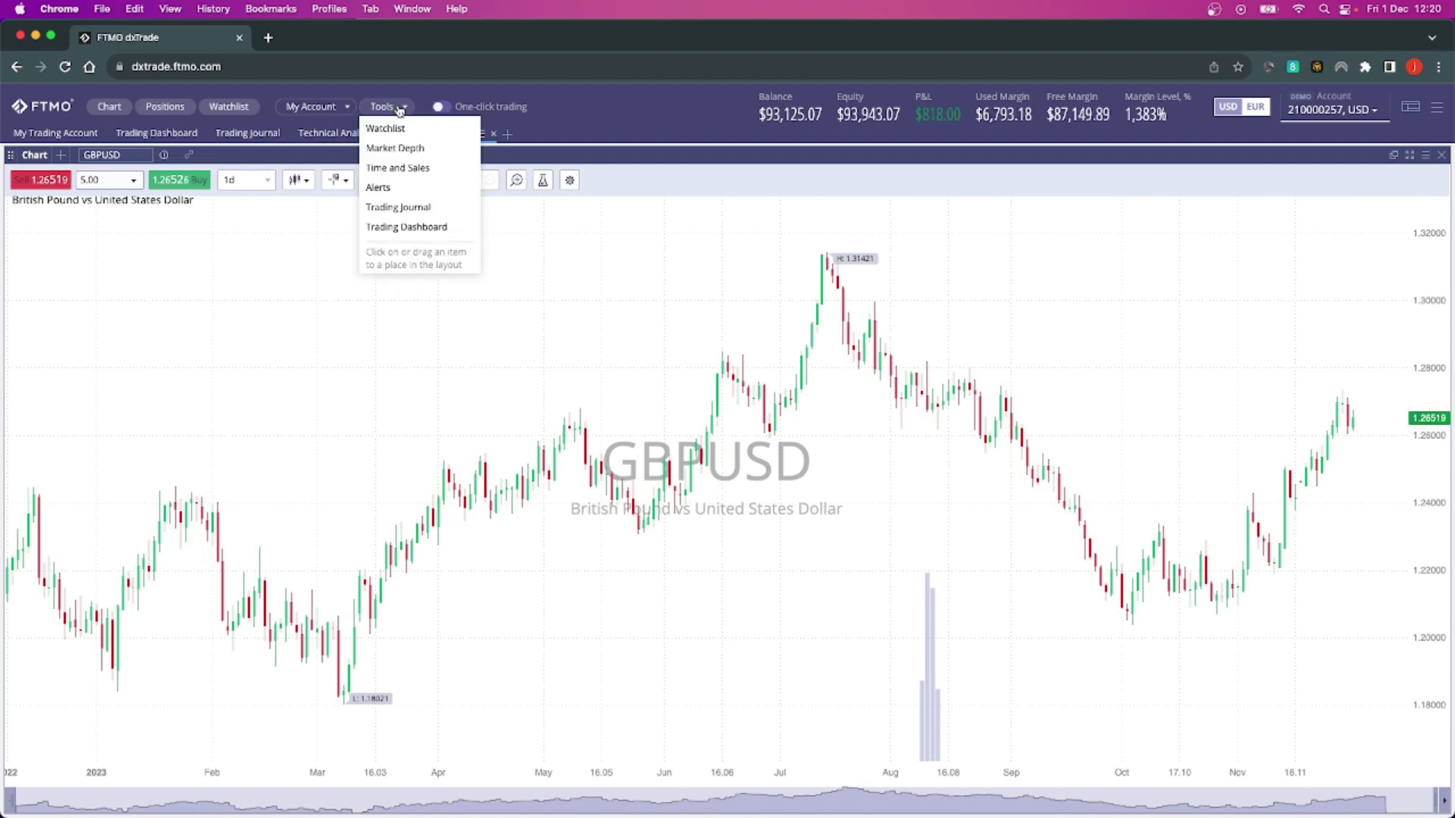
click(409, 150)
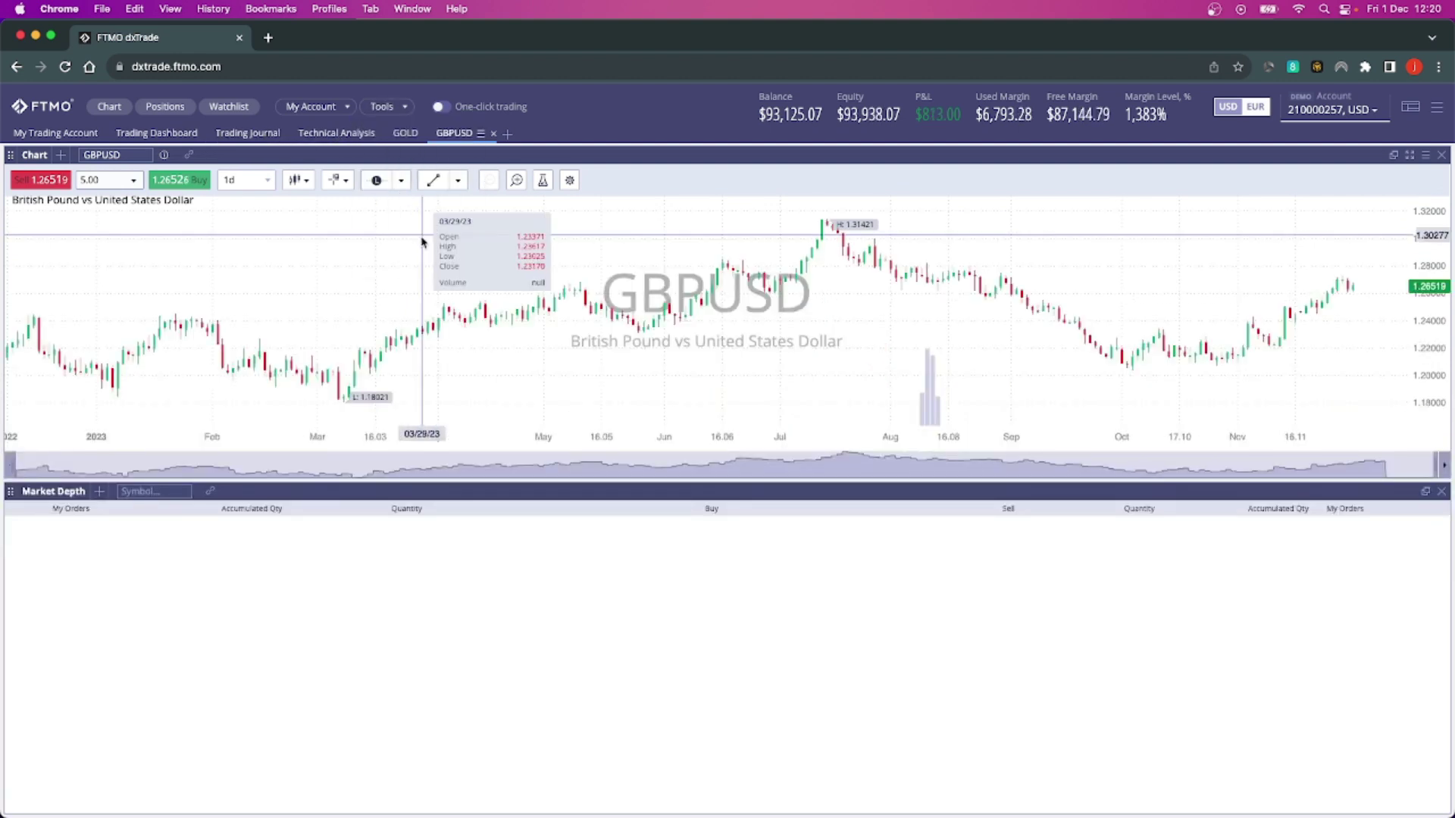
click(387, 106)
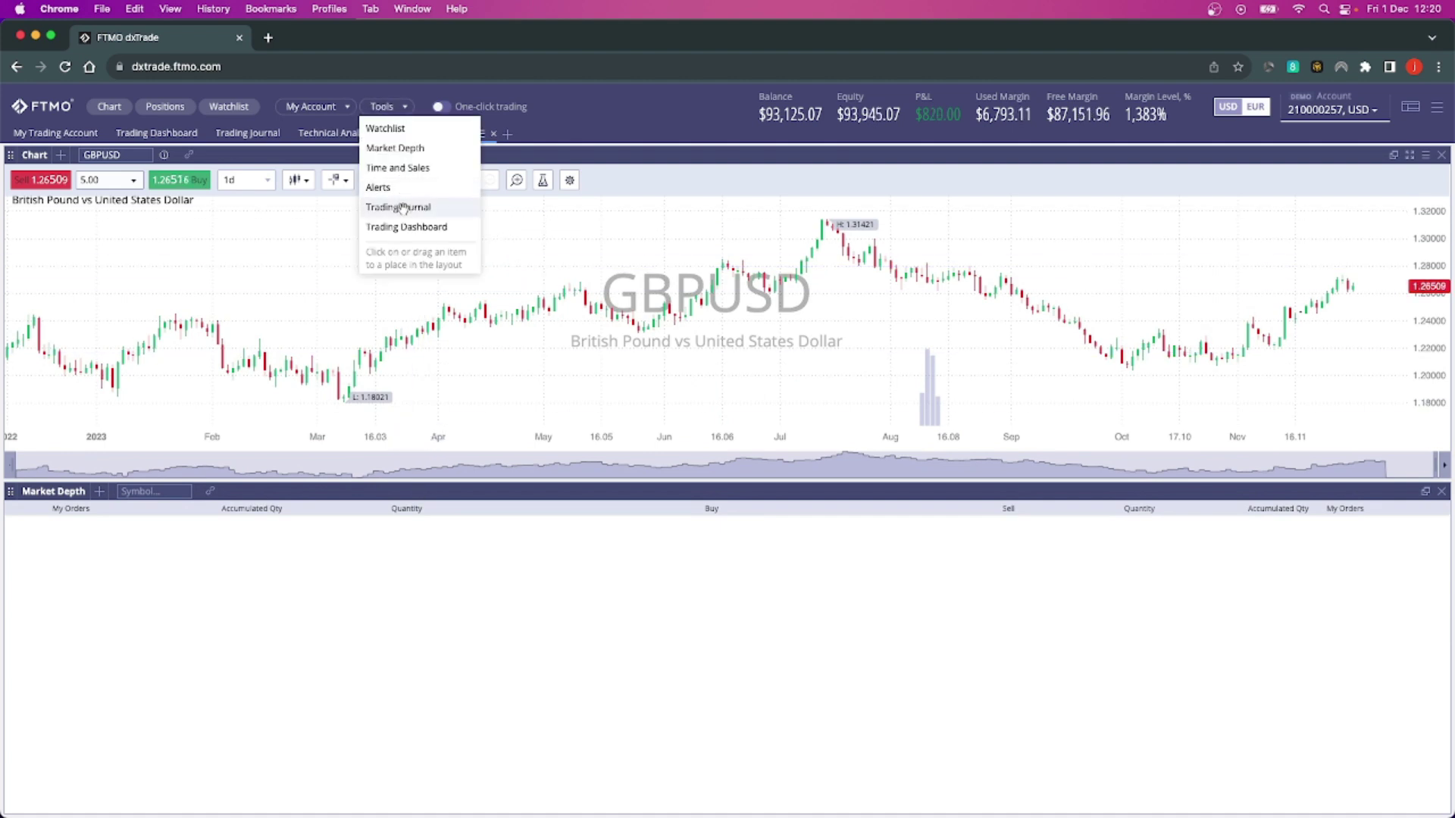
click(387, 129)
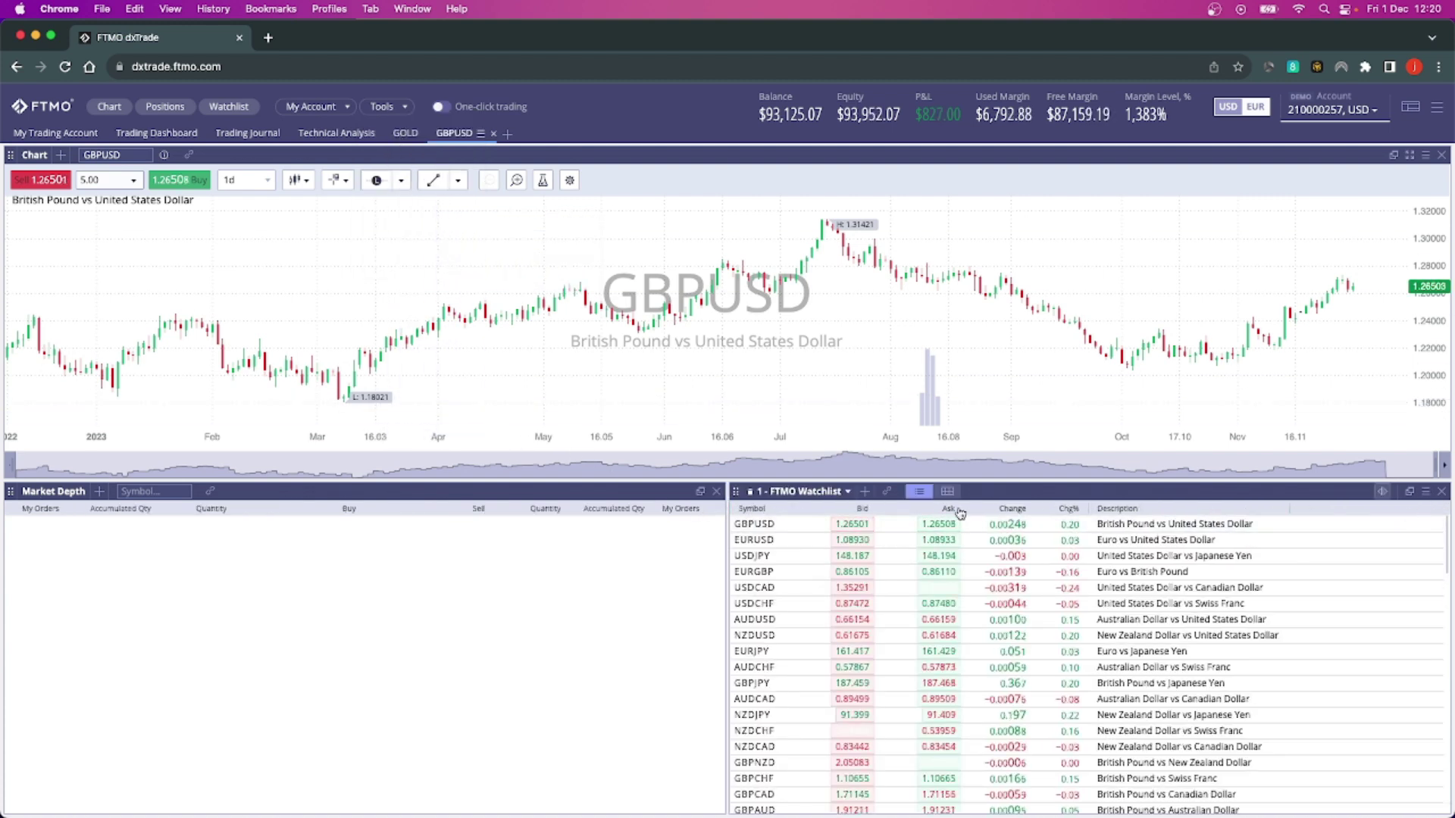
click(716, 493)
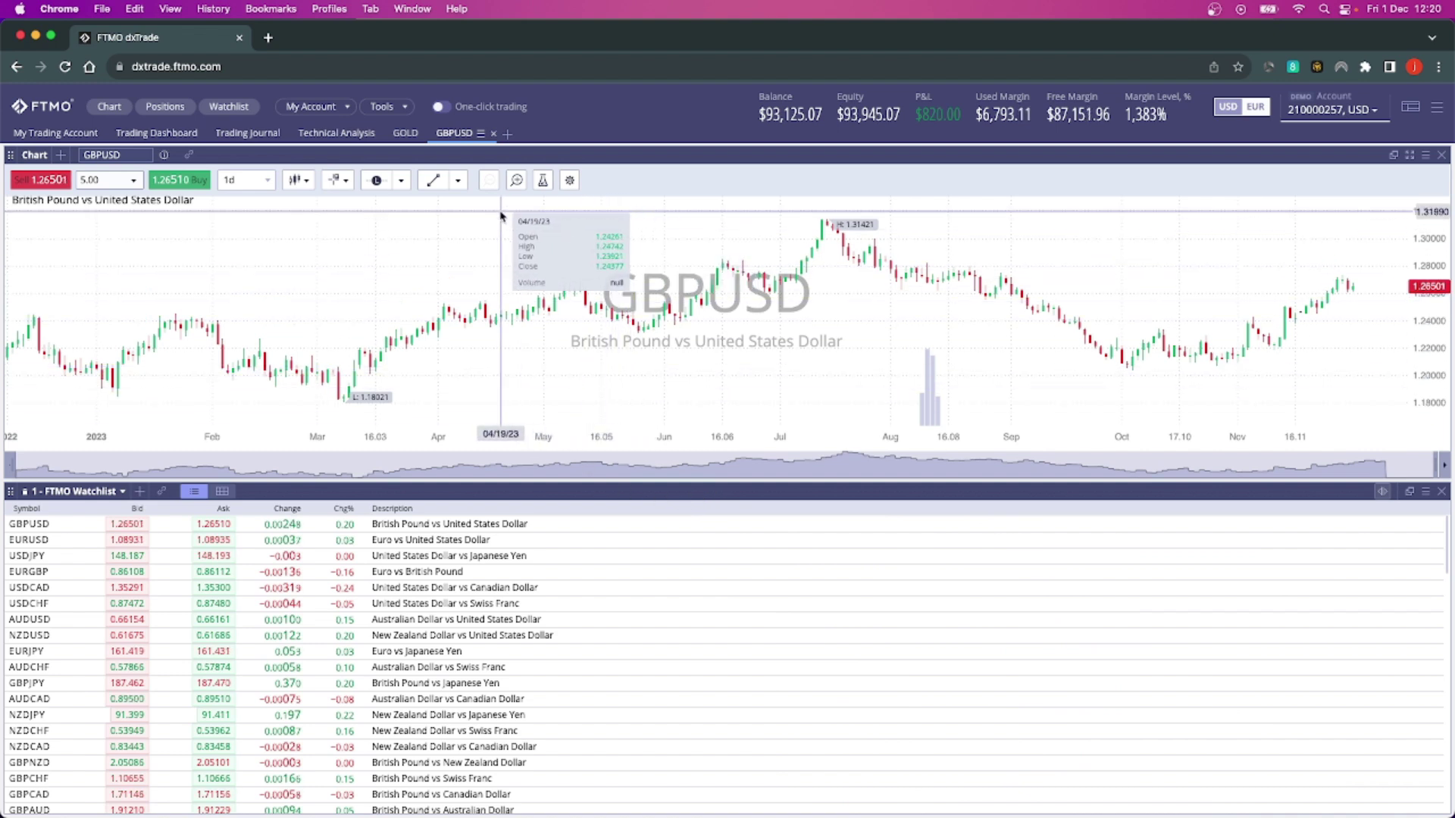
click(344, 182)
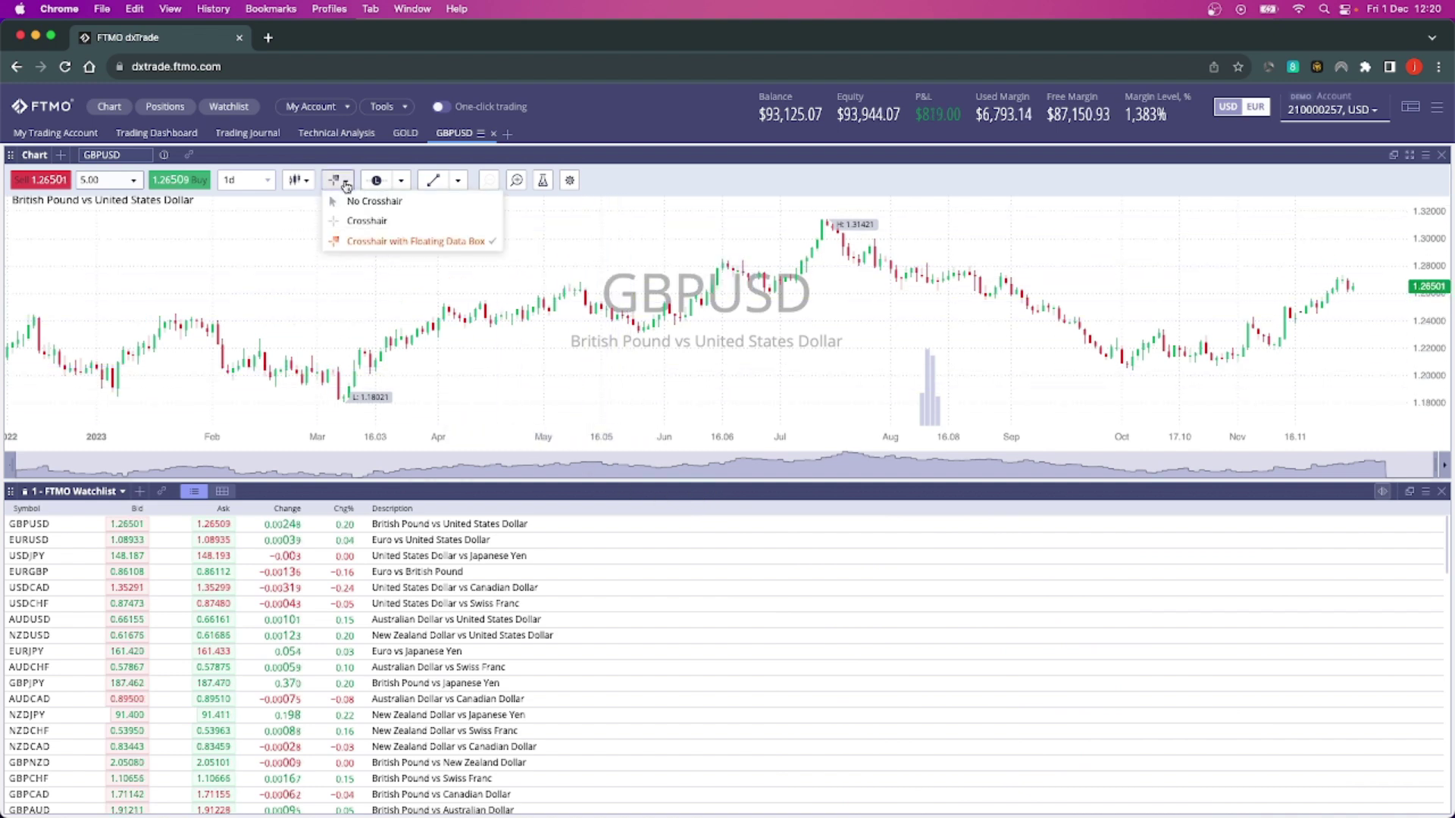
Draw a horizontal price line at 1.26075 on the GBPUSD chart.
click(458, 185)
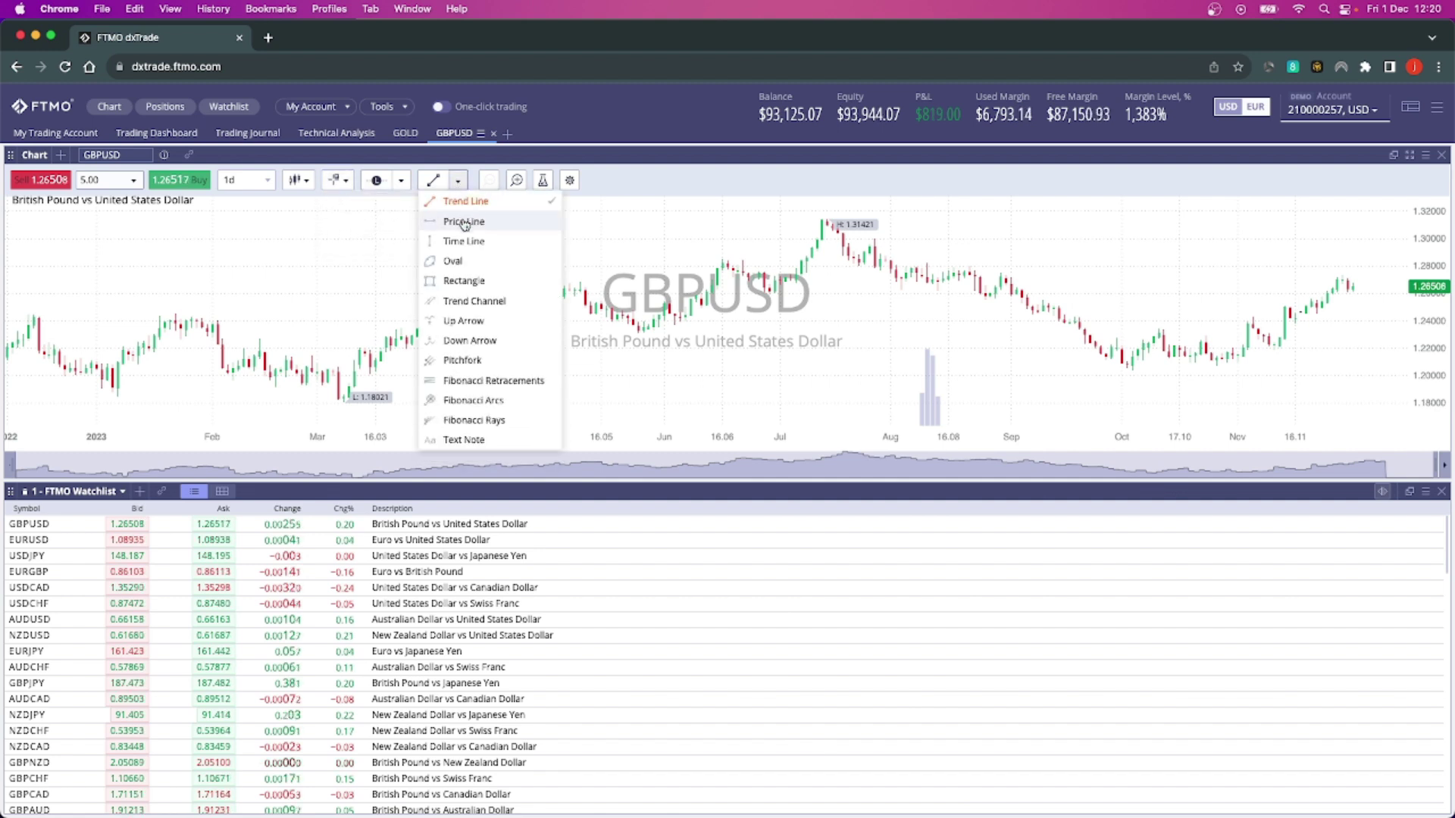
click(464, 221)
click(763, 292)
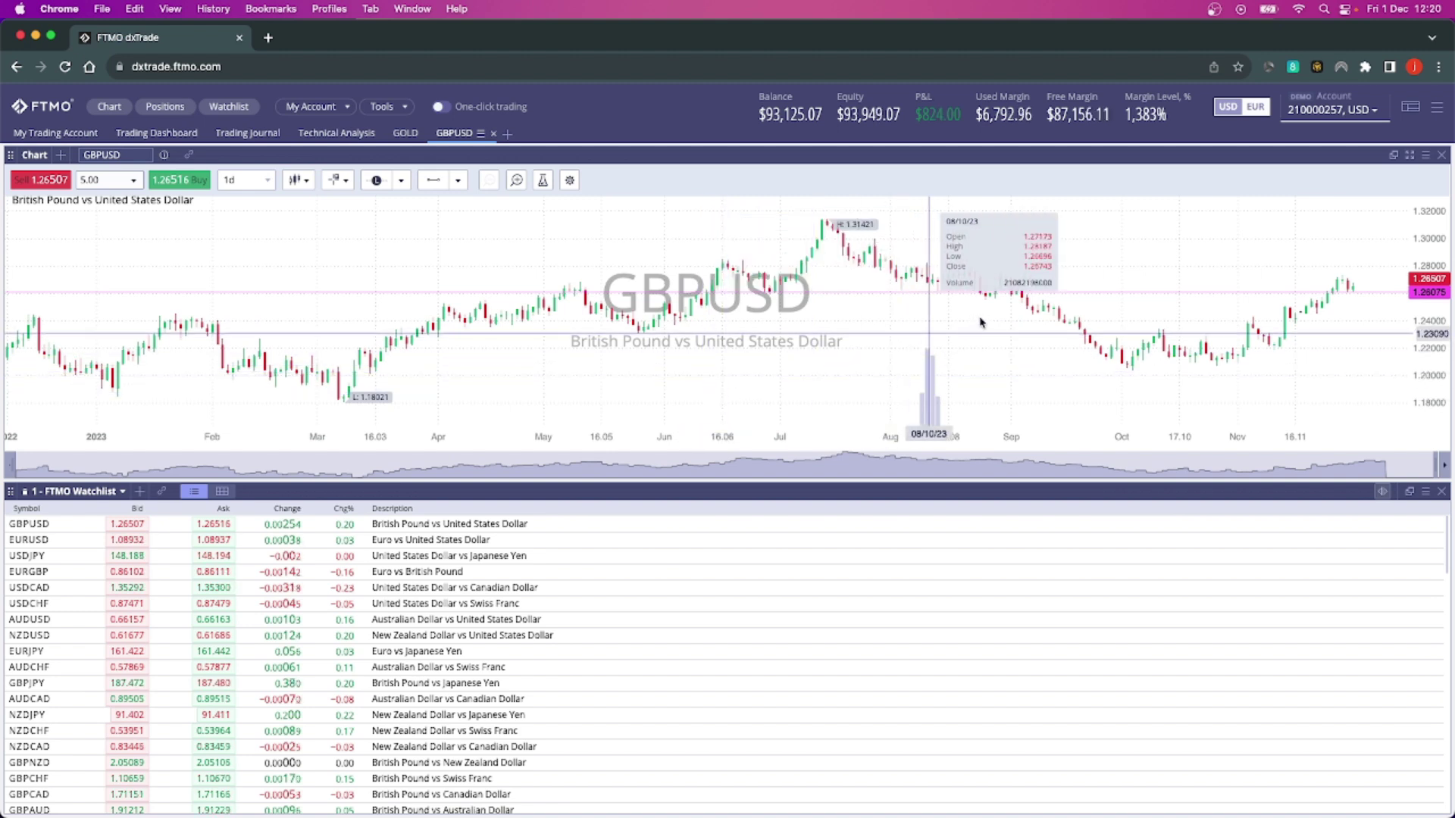
Make the price line dark blue and thick, then close Chart Settings unchanged.
double_click(1044, 292)
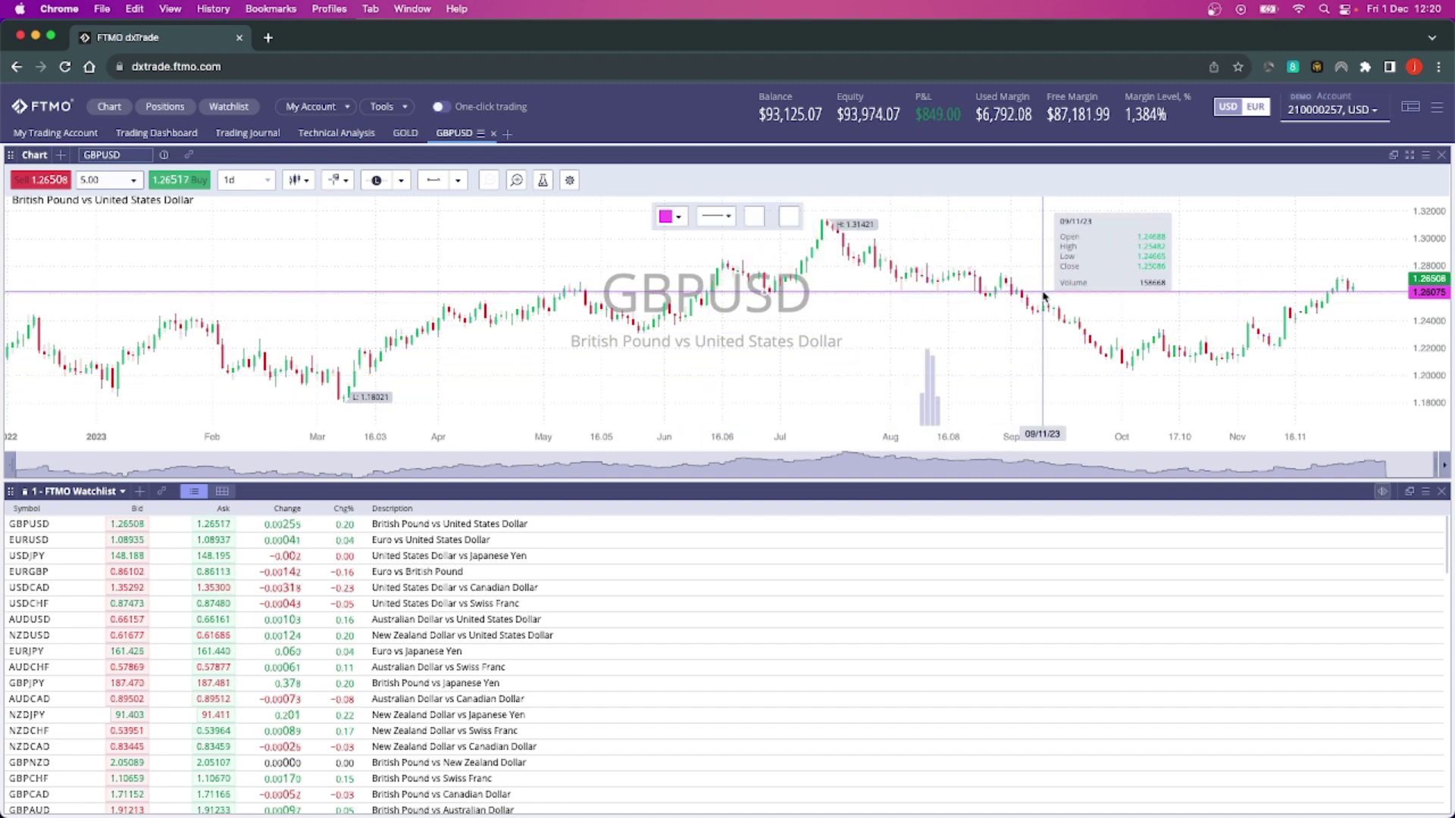
click(647, 419)
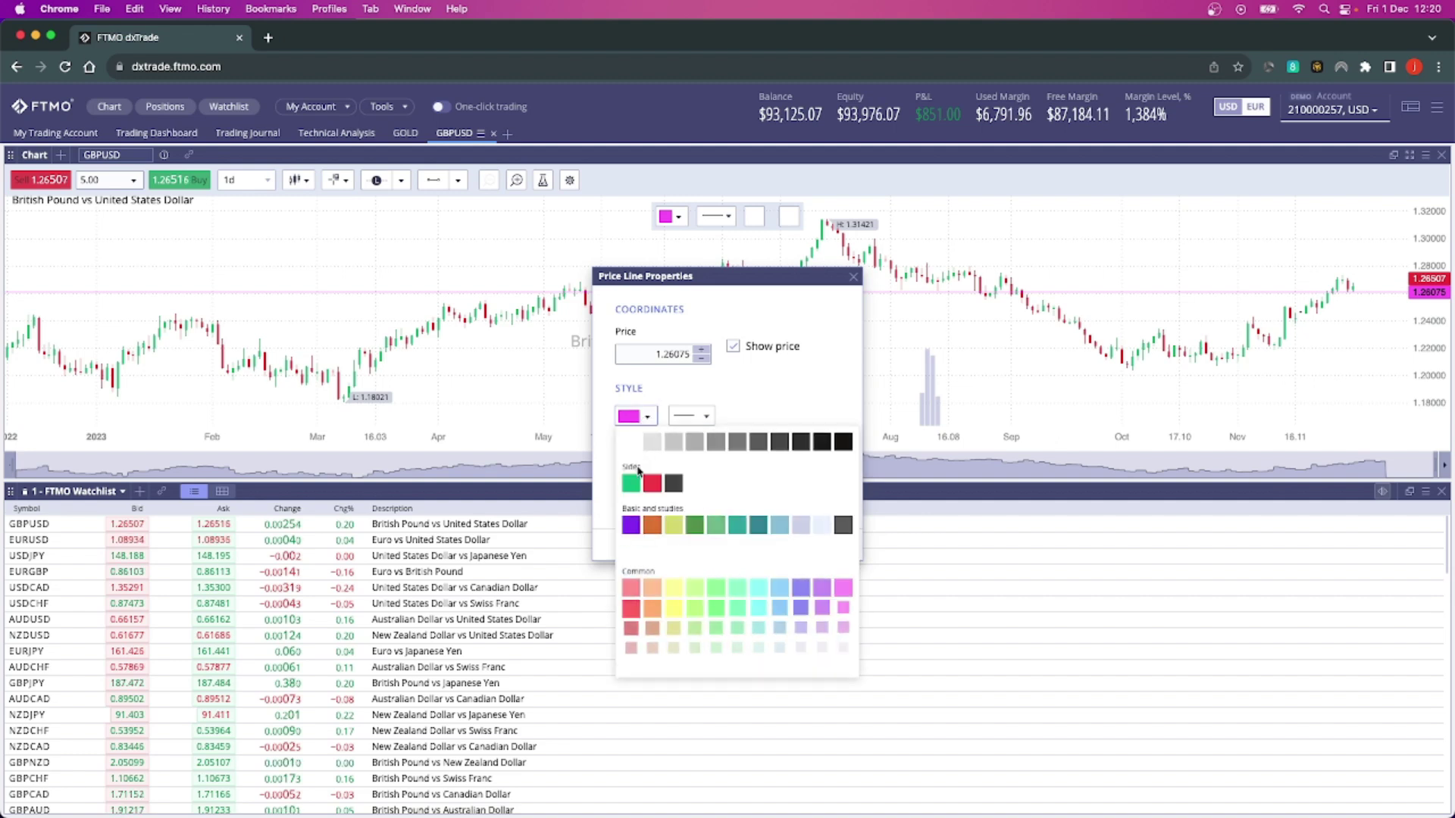
click(801, 651)
click(691, 416)
click(691, 474)
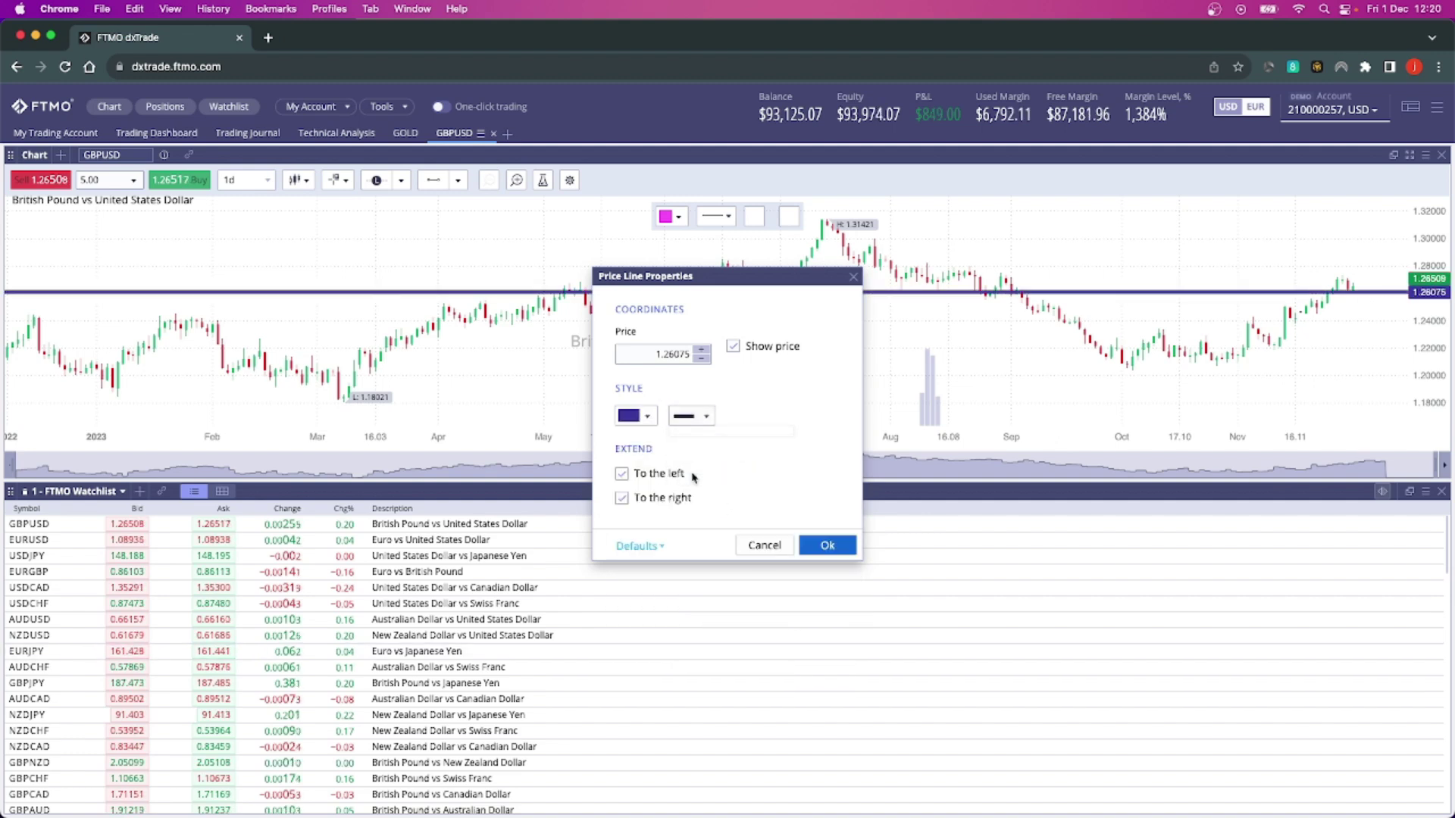
click(827, 545)
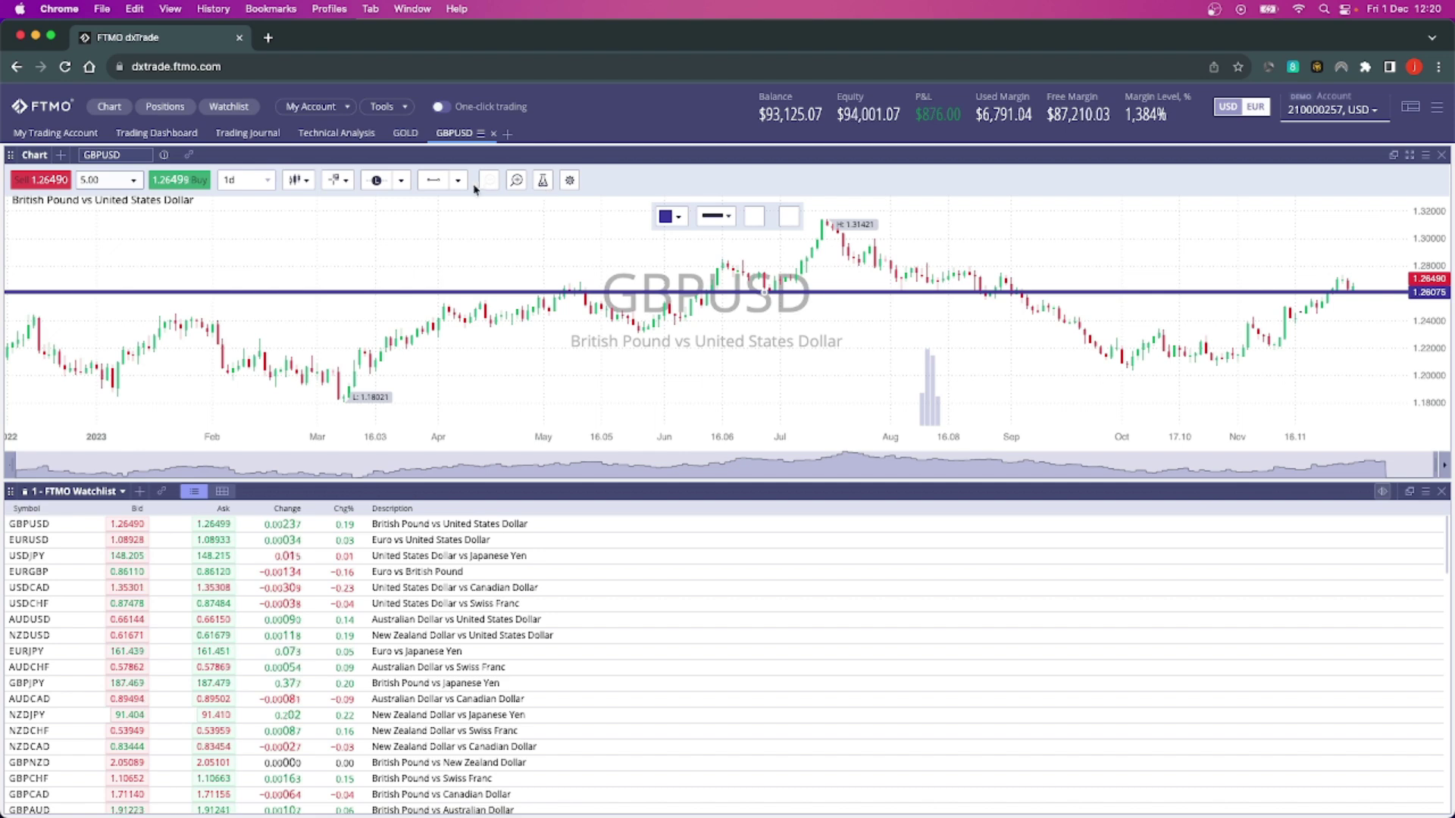
click(568, 185)
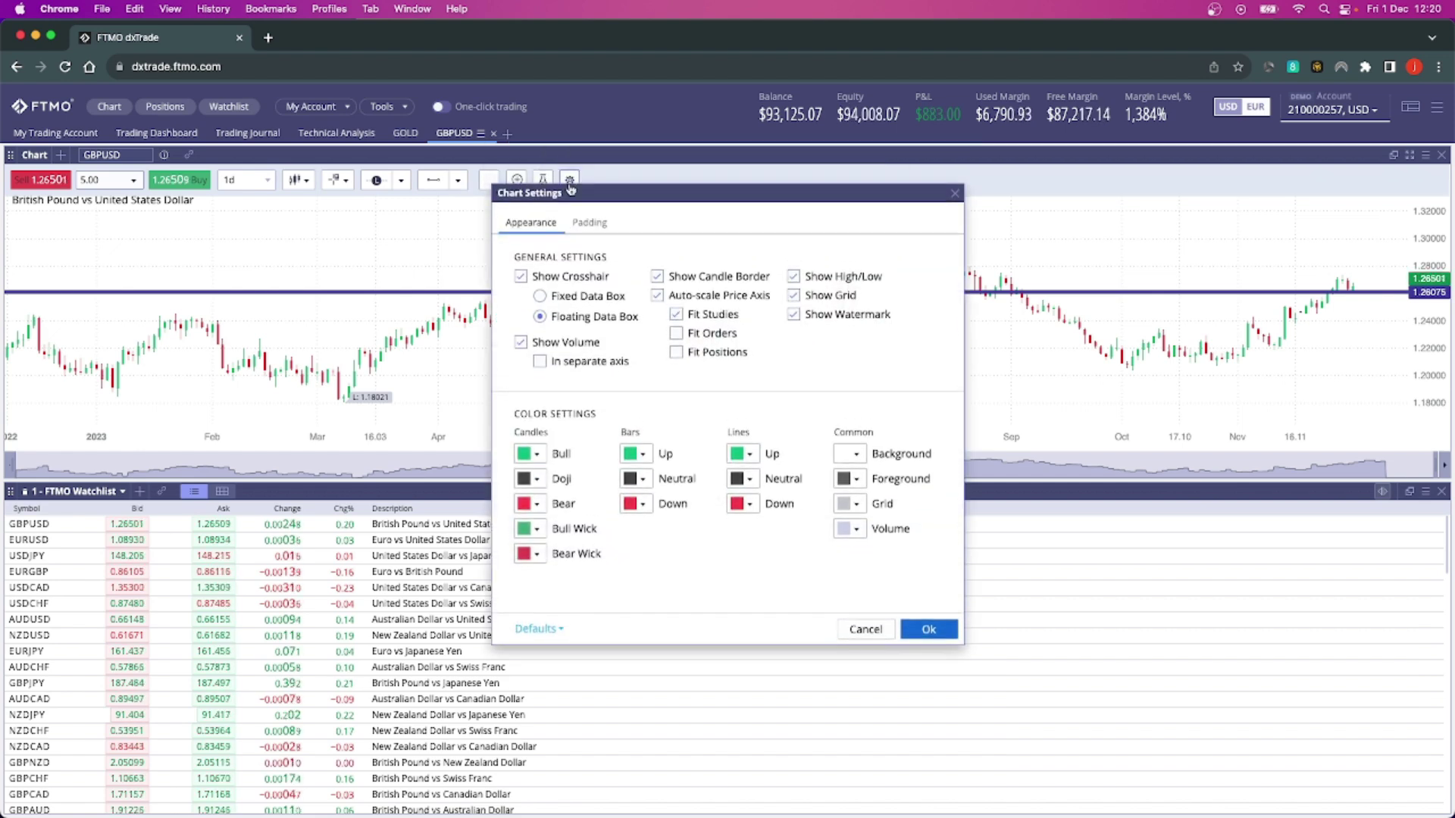
click(928, 629)
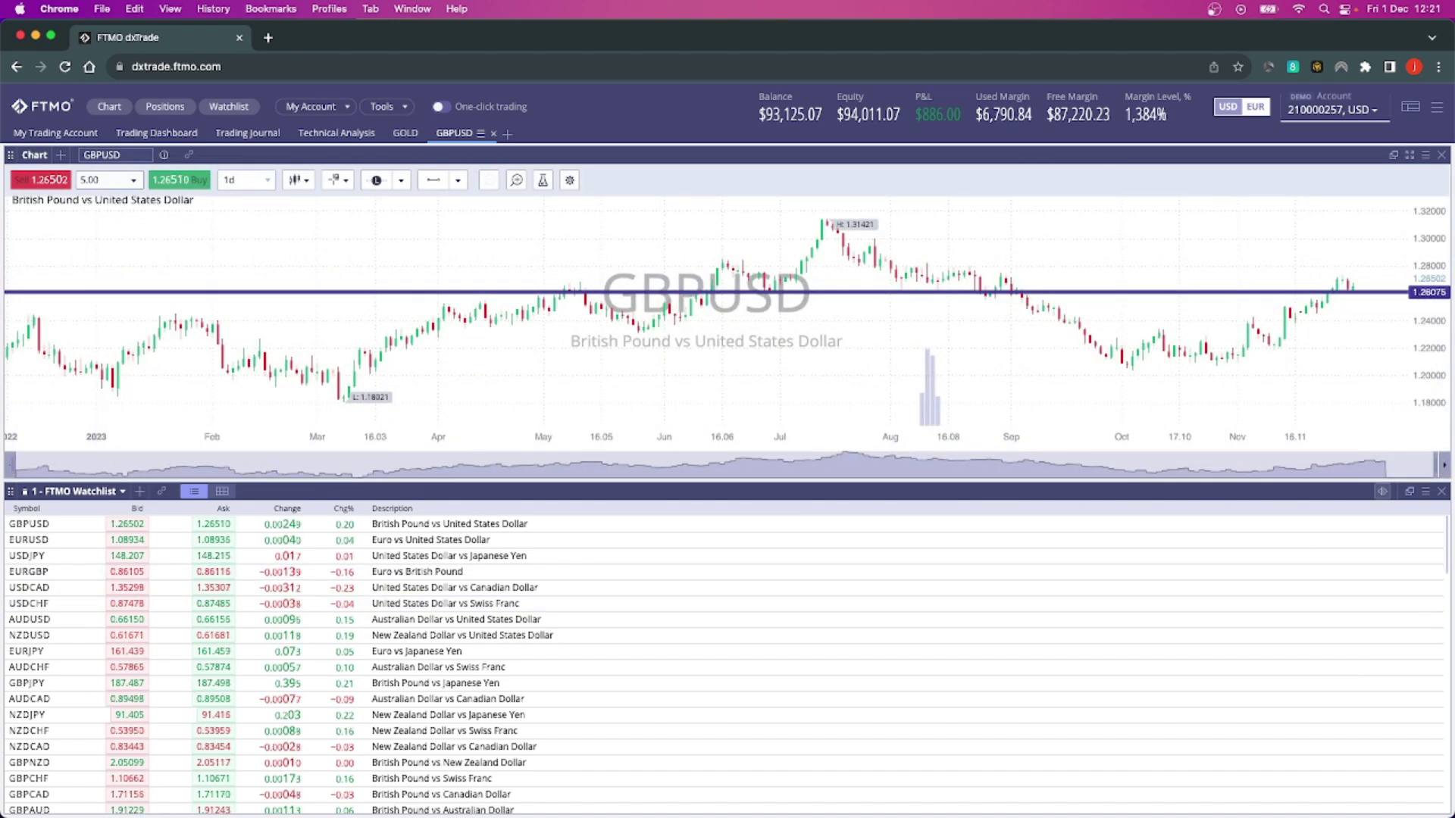